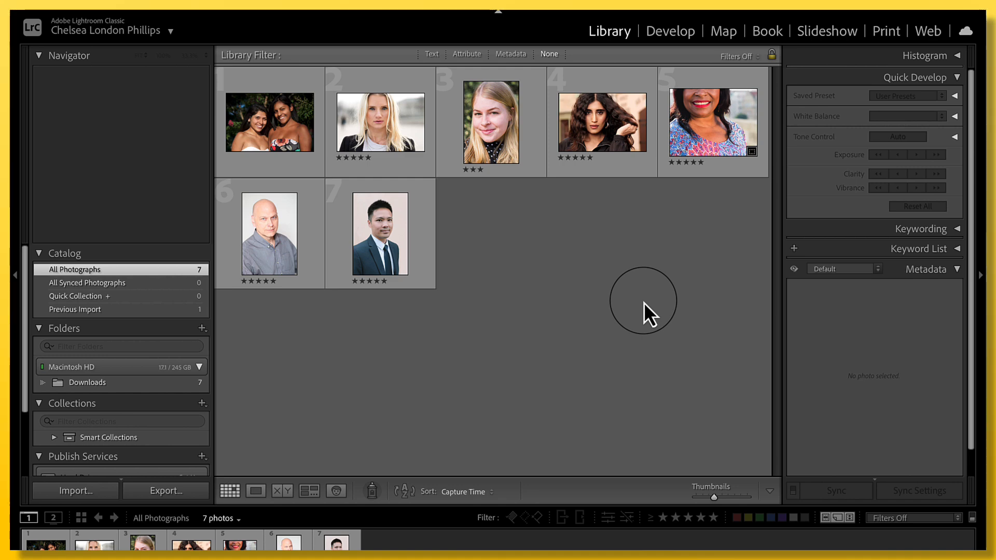
- Open the fourth photo, the woman with long curly hair, for editing in the Develop module
double_click(580, 151)
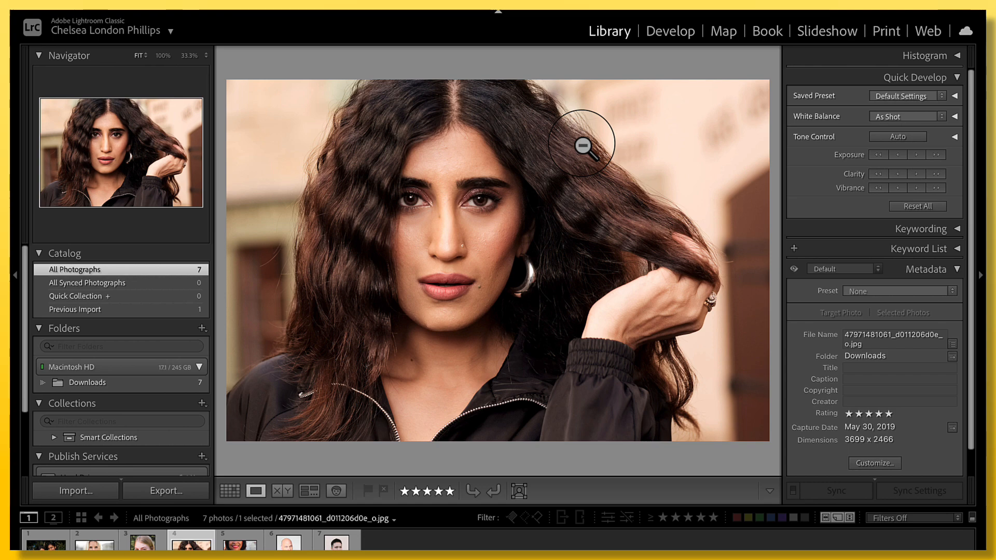
left_click(497, 252)
key("super+minus")
key("super+minus")
key("super+minus")
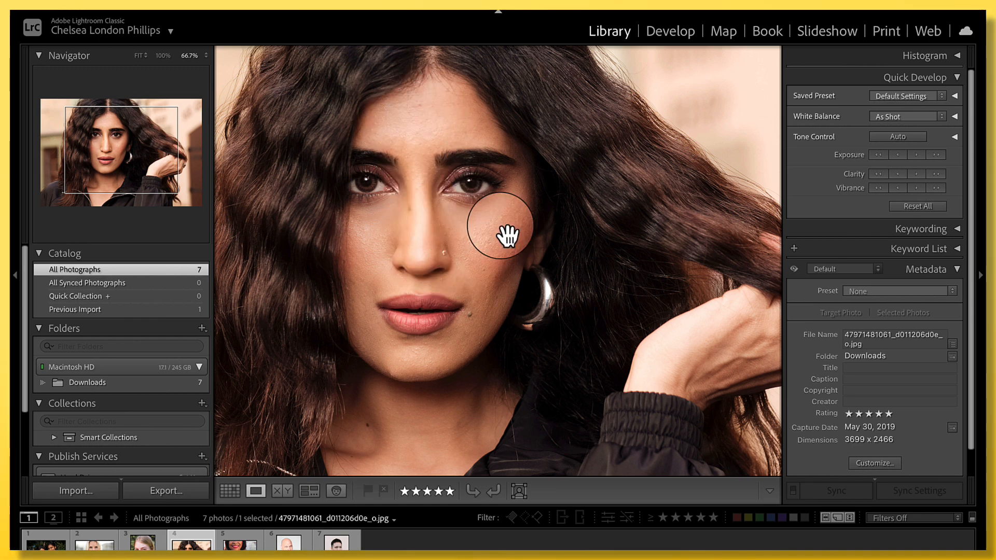
left_click(678, 33)
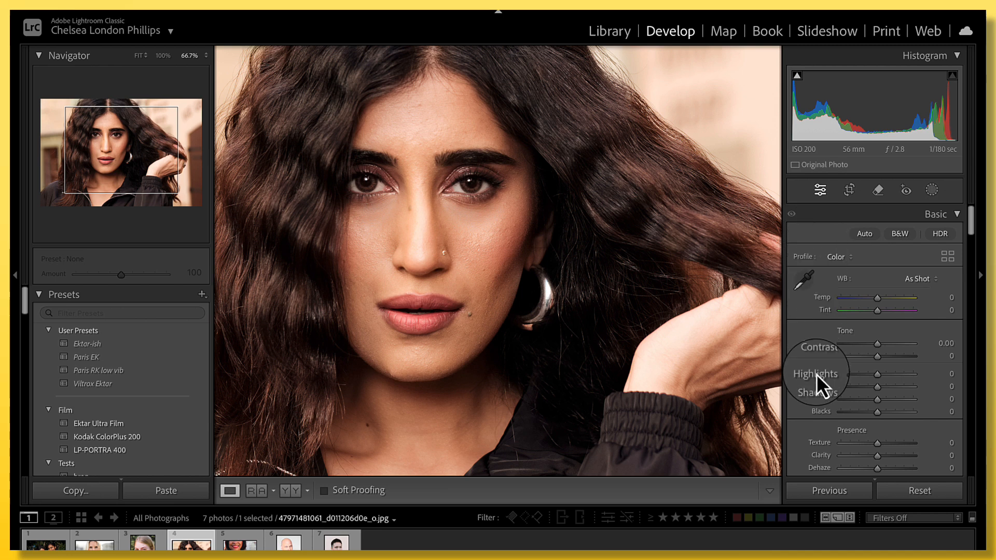
- Look through the Develop adjustment sections from Basic to Lens Corrections and return to the Color Mixer
scroll(816, 375, "down", 5)
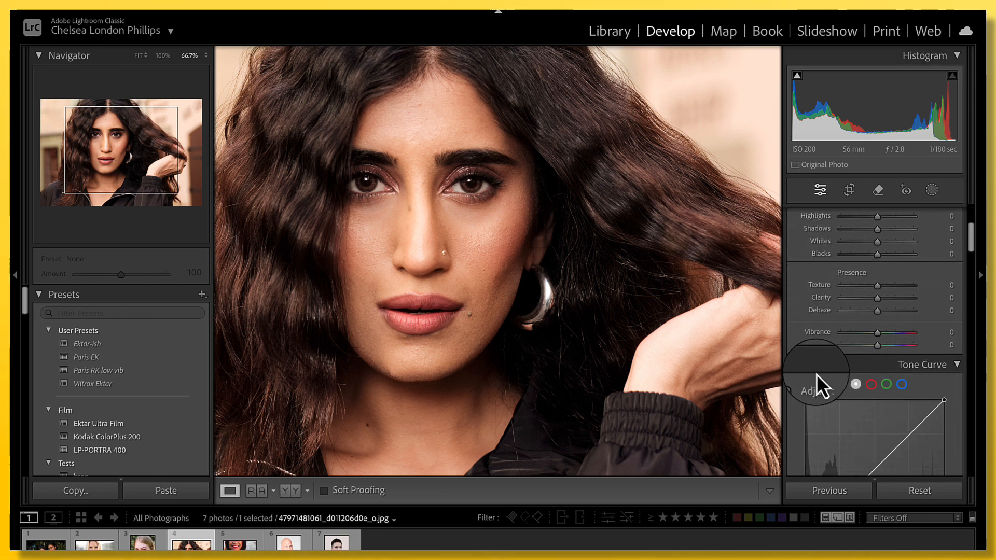
scroll(816, 375, "down", 8)
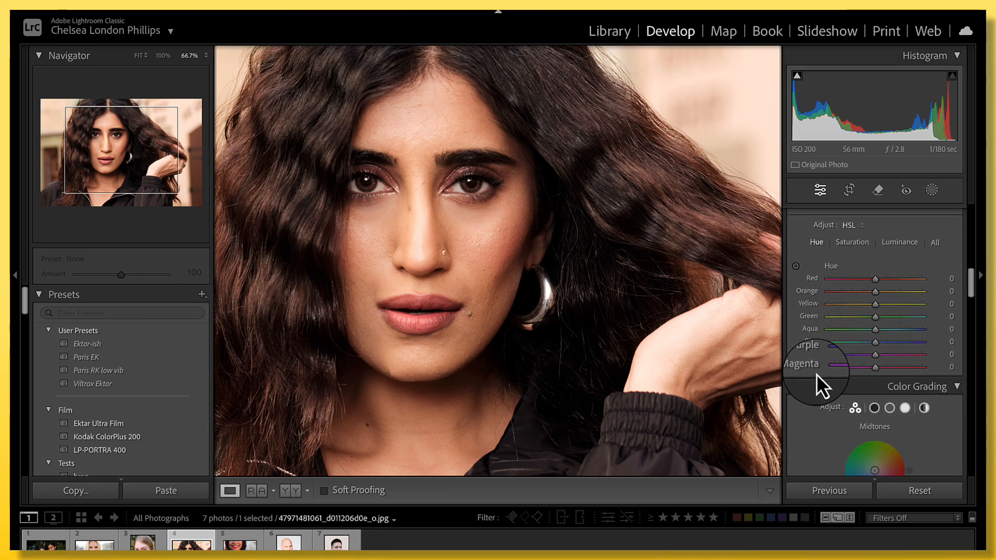
scroll(816, 374, "down", 3)
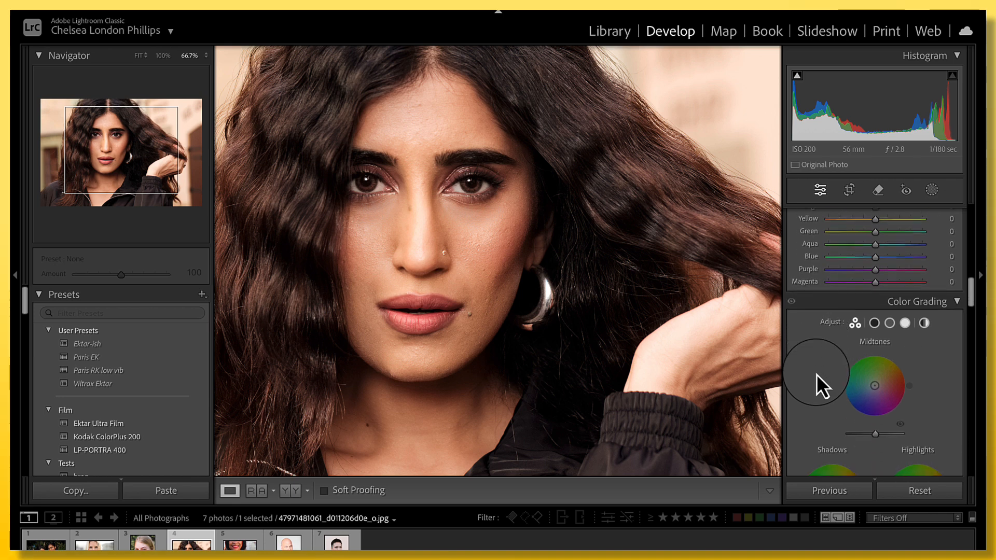
scroll(816, 374, "down", 8)
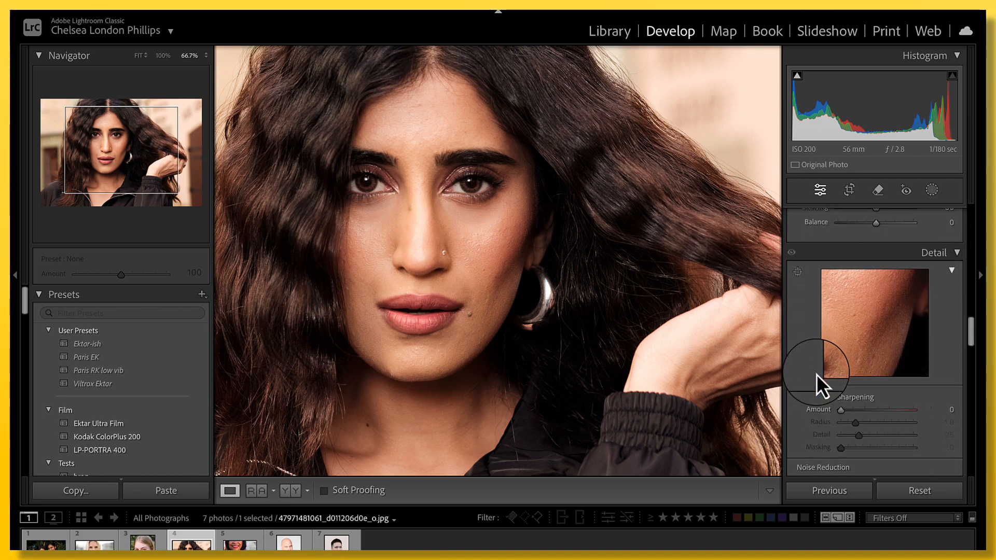
scroll(816, 374, "down", 3)
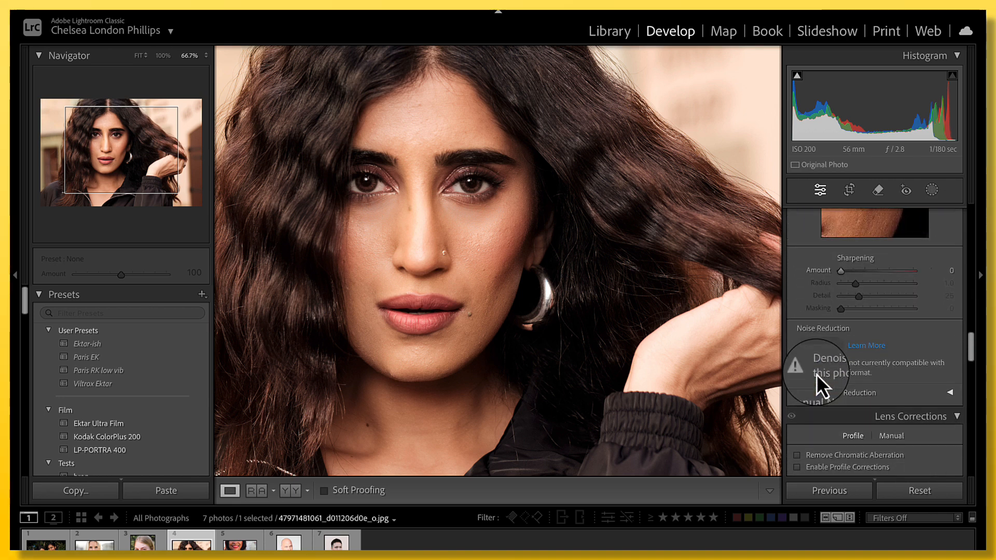
scroll(816, 374, "up", 10)
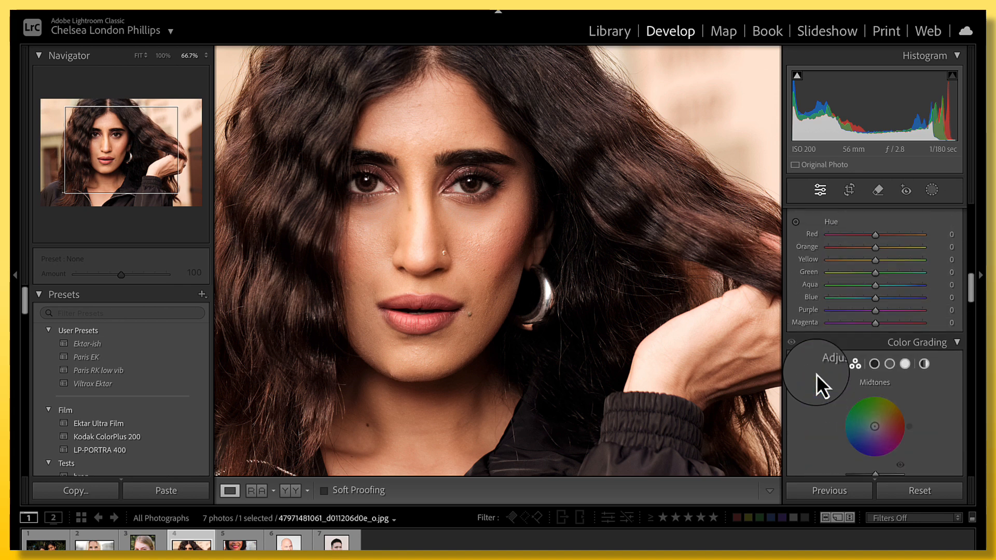
scroll(816, 375, "up", 4)
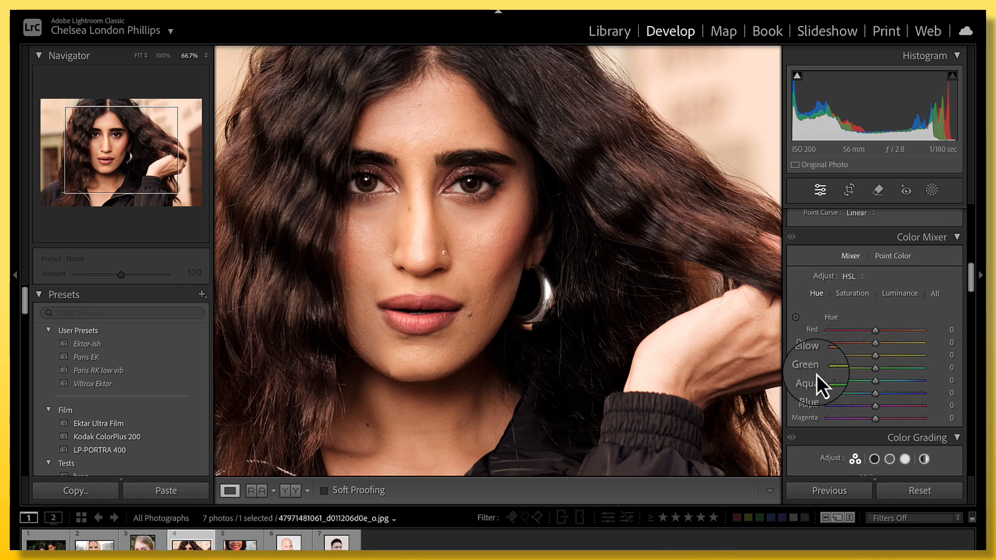
- Examine the Color Mixer's HSL slider sets for Saturation, Luminance and Hue
left_click(851, 271)
left_click(850, 272)
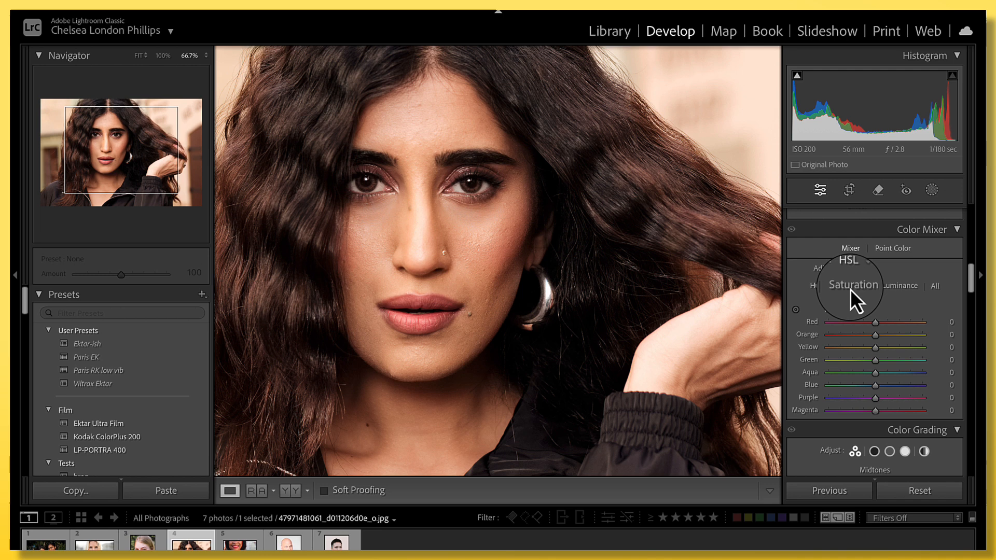
left_click(899, 291)
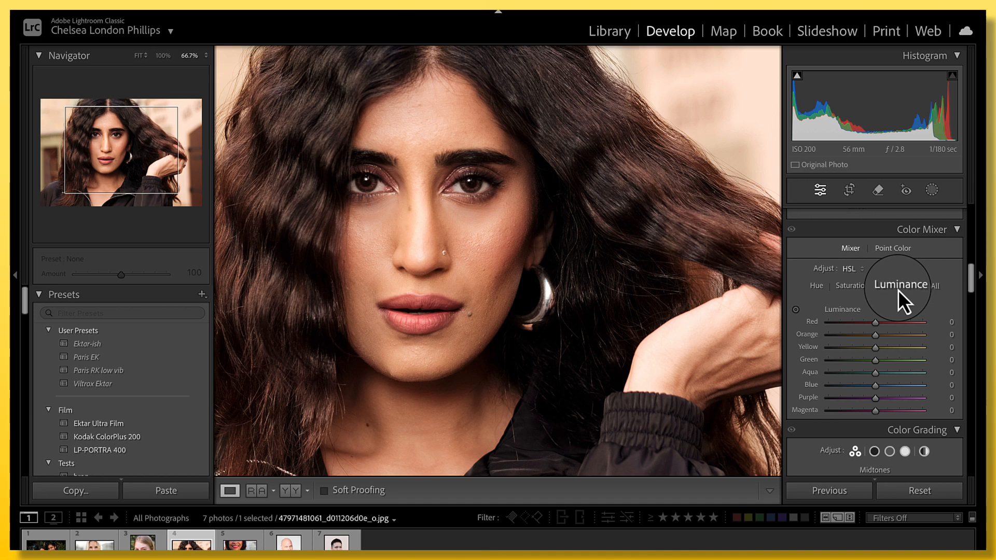
left_click(815, 285)
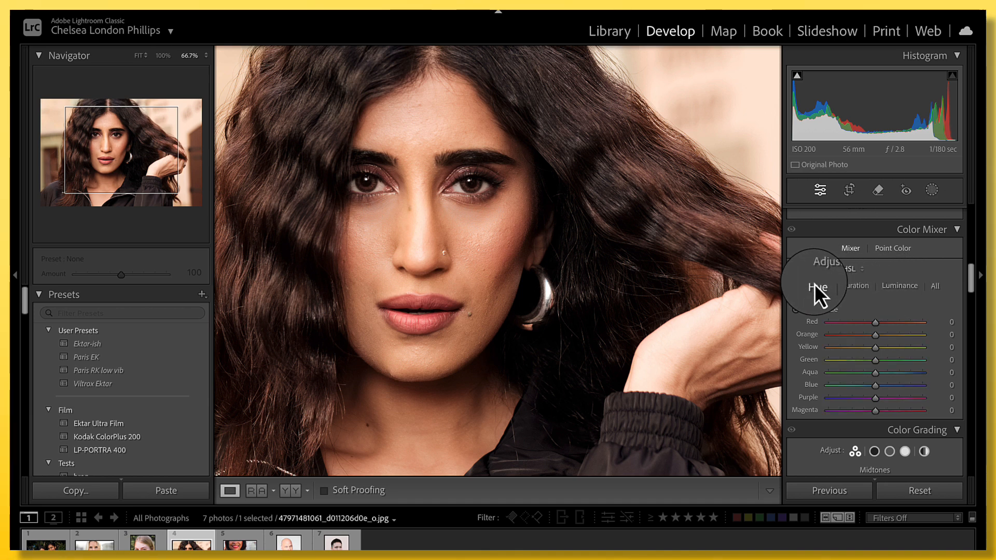
- Try lowering the red hue slightly in the Color Mixer and reset it to 0
mouse_move(875, 325)
left_mouse_down()
mouse_move(820, 325)
mouse_move(931, 338)
mouse_move(831, 332)
mouse_move(914, 322)
mouse_move(844, 331)
mouse_move(872, 329)
left_mouse_up()
left_click(947, 322)
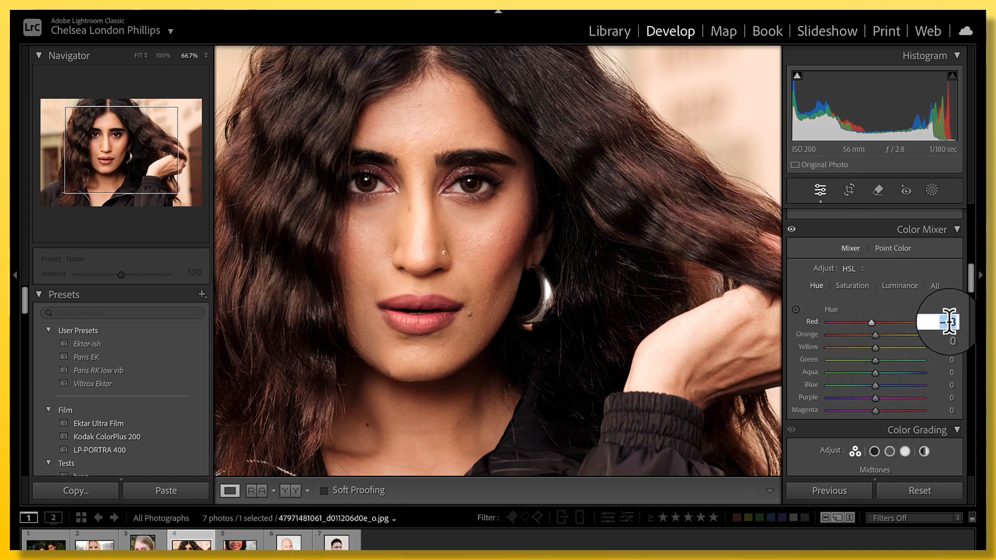
type("0")
key("Return")
- Try lowering the red saturation slightly in the Color Mixer and reset it to 0
left_click(854, 286)
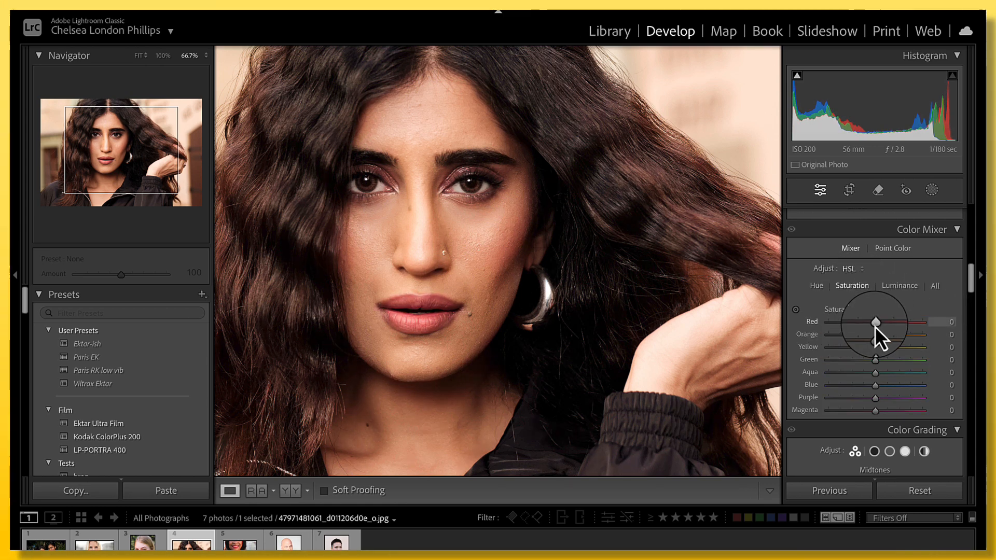
mouse_move(877, 324)
left_mouse_down()
mouse_move(926, 324)
mouse_move(782, 327)
mouse_move(945, 333)
mouse_move(870, 338)
left_mouse_up()
left_click(944, 322)
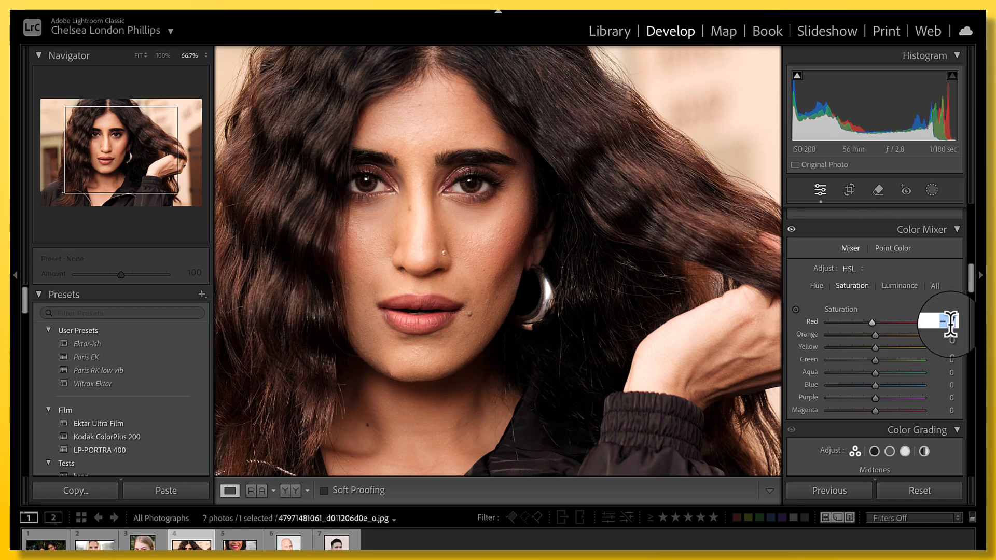
type("0")
- Try raising the yellow luminance to +2 in the Color Mixer and reset it to 0
left_click(899, 287)
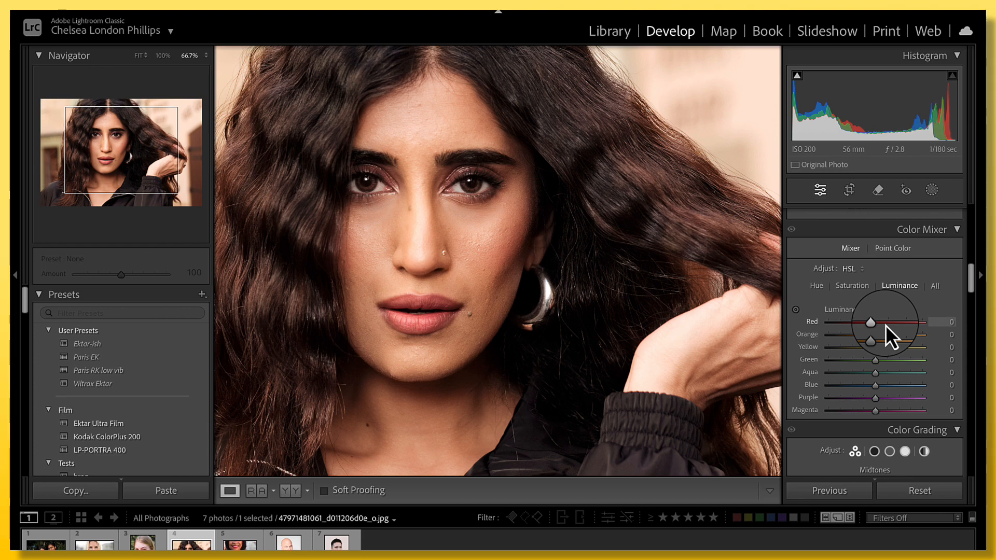
left_click_drag(484, 242, 467, 278)
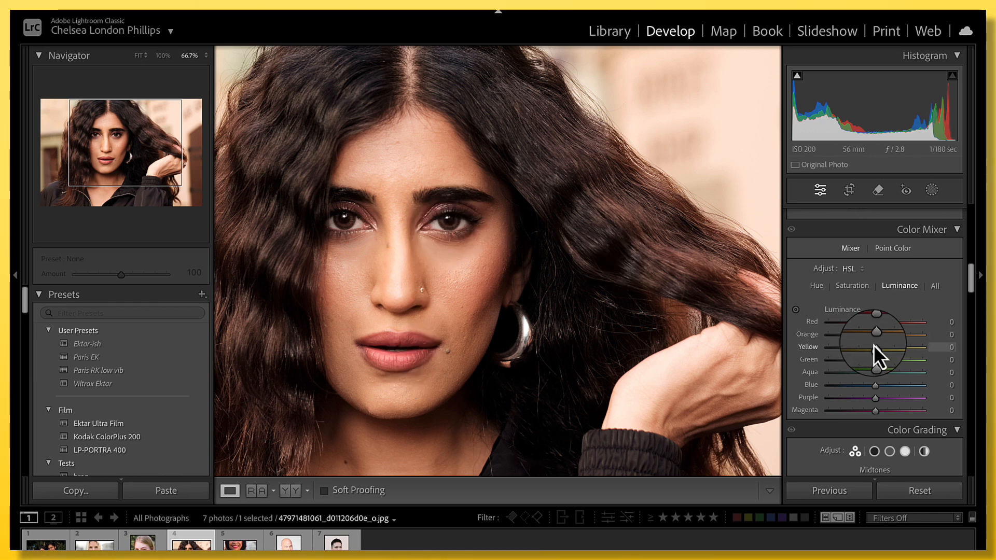
mouse_move(877, 347)
left_mouse_down()
mouse_move(912, 348)
mouse_move(879, 350)
left_mouse_up()
mouse_move(861, 350)
left_mouse_down()
mouse_move(823, 349)
mouse_move(888, 356)
mouse_move(878, 357)
left_mouse_up()
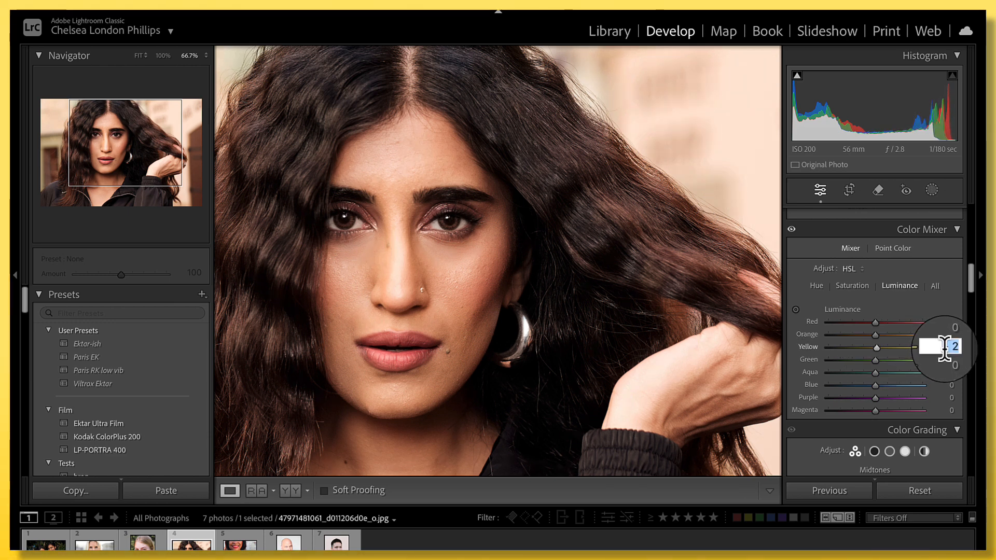
type("0")
key("Return")
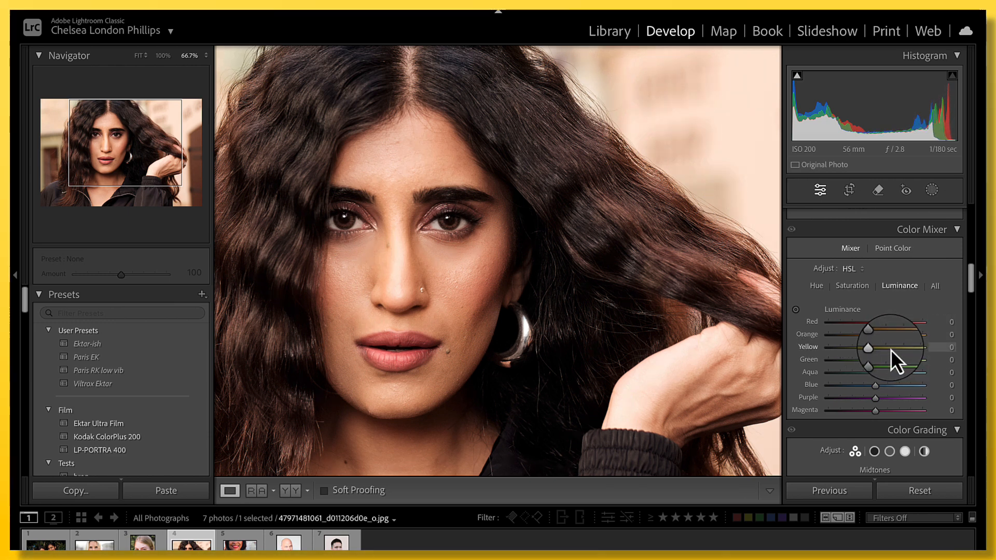
- Try raising the orange and red luminance to +1 each and reset both to 0
mouse_move(874, 338)
left_mouse_down()
mouse_move(914, 336)
mouse_move(875, 338)
mouse_move(900, 326)
mouse_move(874, 329)
mouse_move(914, 321)
mouse_move(865, 322)
mouse_move(877, 326)
left_mouse_up()
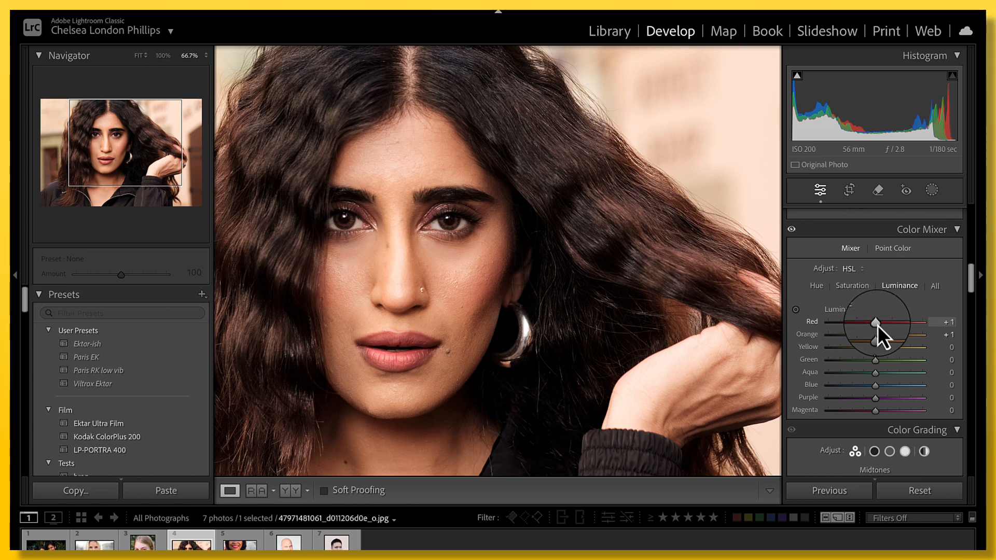
left_click(945, 320)
type("0")
left_click(953, 334)
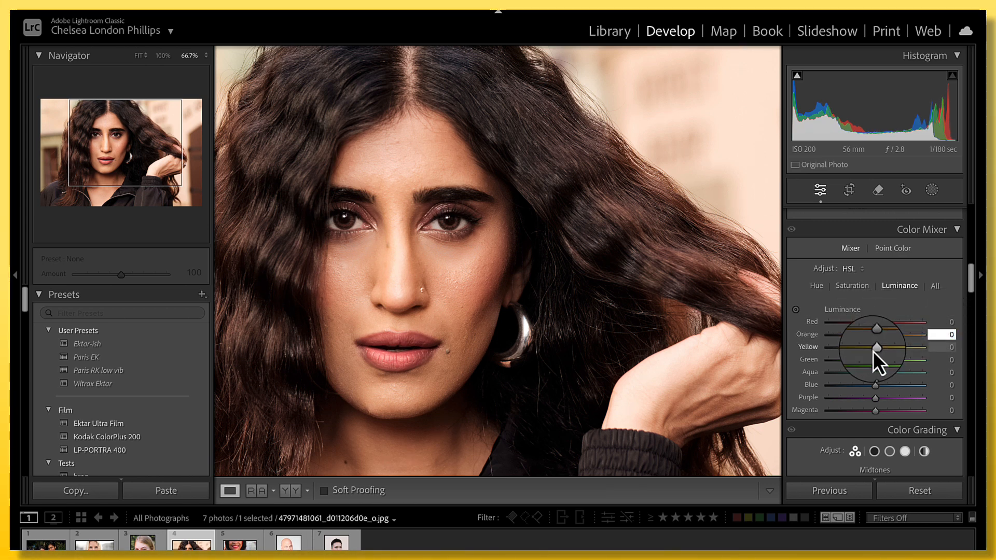
- Use targeted luminance adjustment on the woman's forehead to set orange to +3 and yellow to +1
left_click(795, 310)
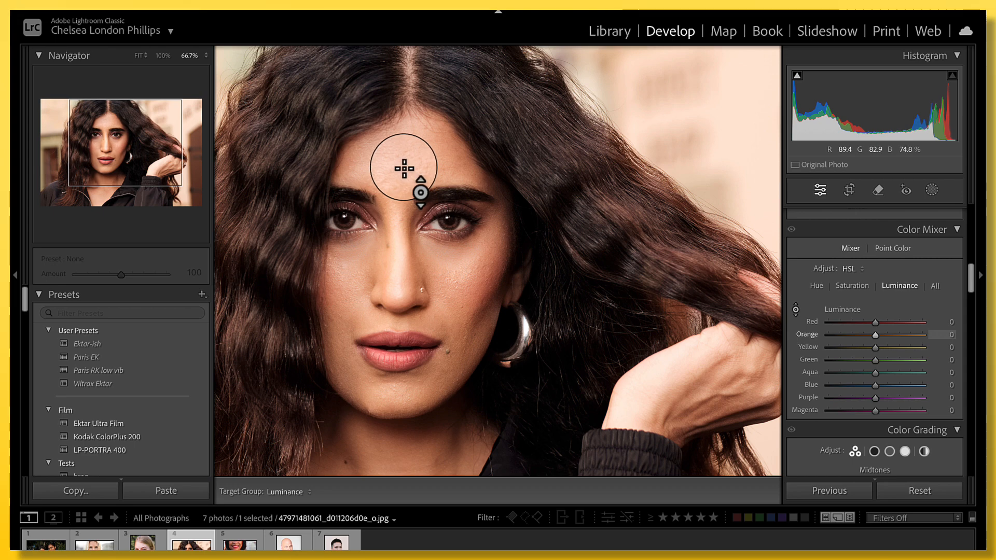
left_click_drag(404, 168, 459, 13)
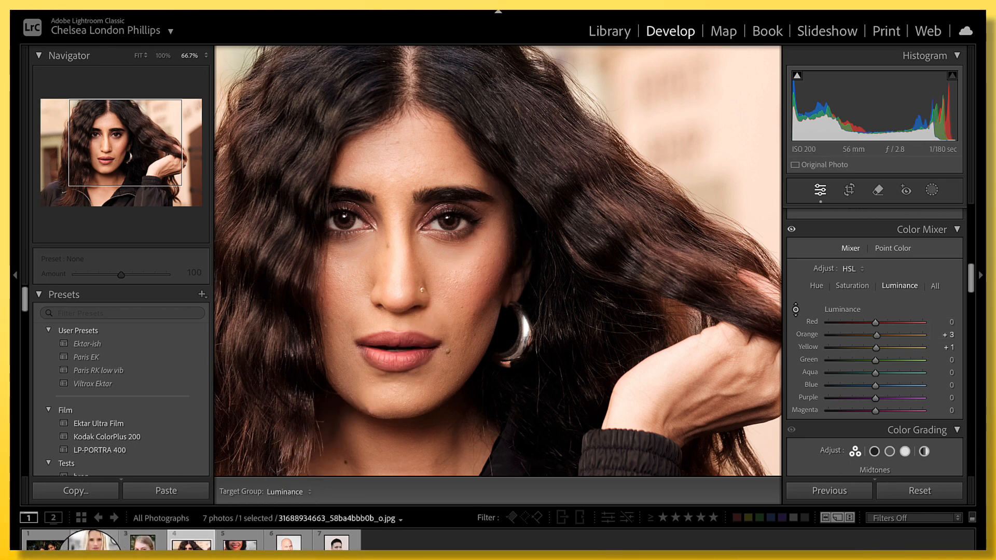
- Open the third photo, the smiling blonde woman, and use targeted luminance adjustment on her cheek to set red to -9 and magenta to -5
left_click(142, 542)
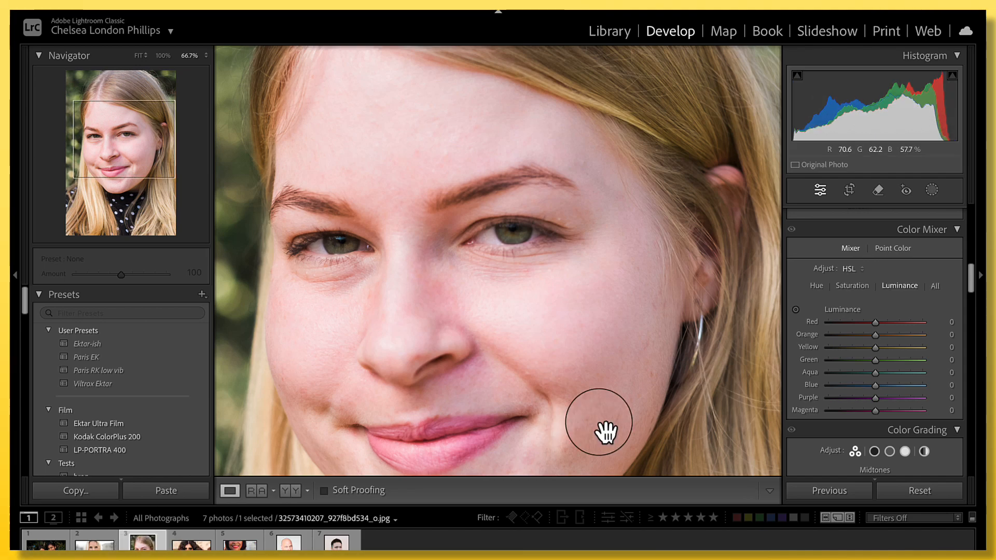
left_click_drag(598, 382, 559, 316)
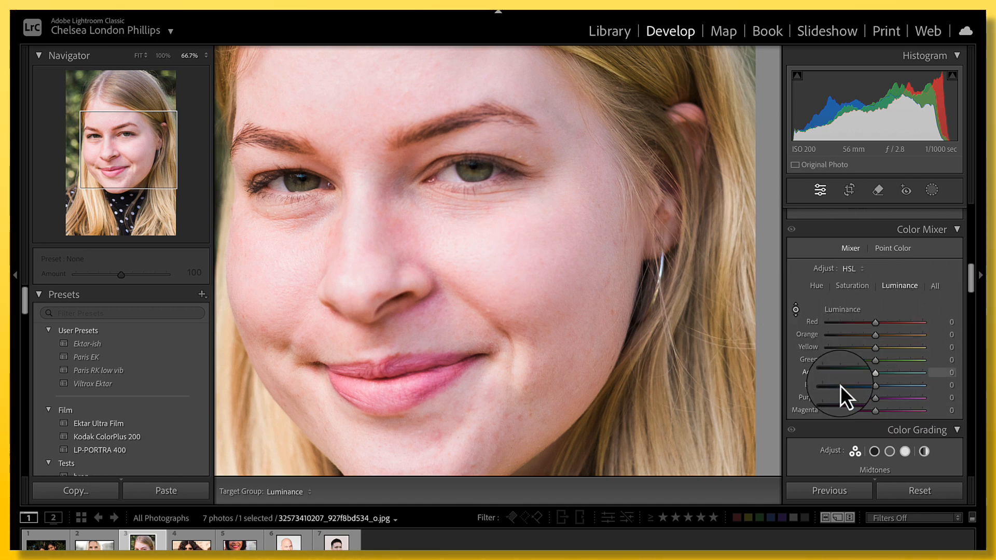
left_click_drag(514, 260, 521, 181)
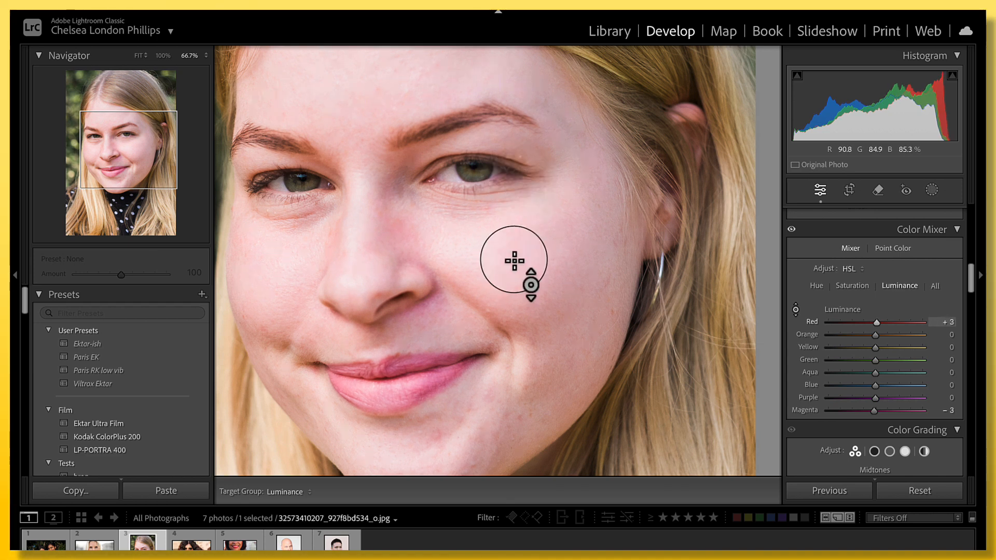
left_click_drag(515, 261, 516, 220)
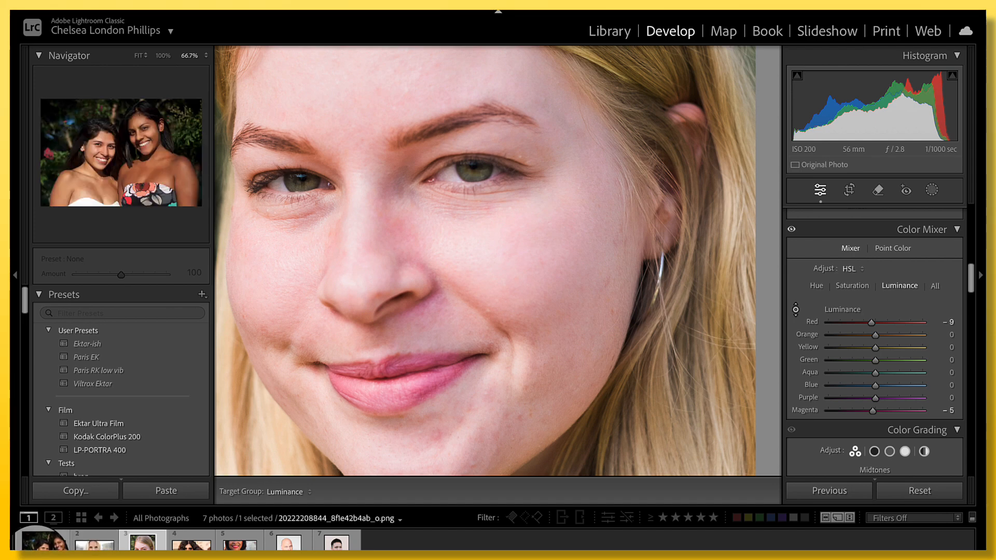
- Open the seventh photo, the man in the suit, and use targeted luminance adjustment on his cheek, ending with red at -10 and orange at -11
left_click(336, 539)
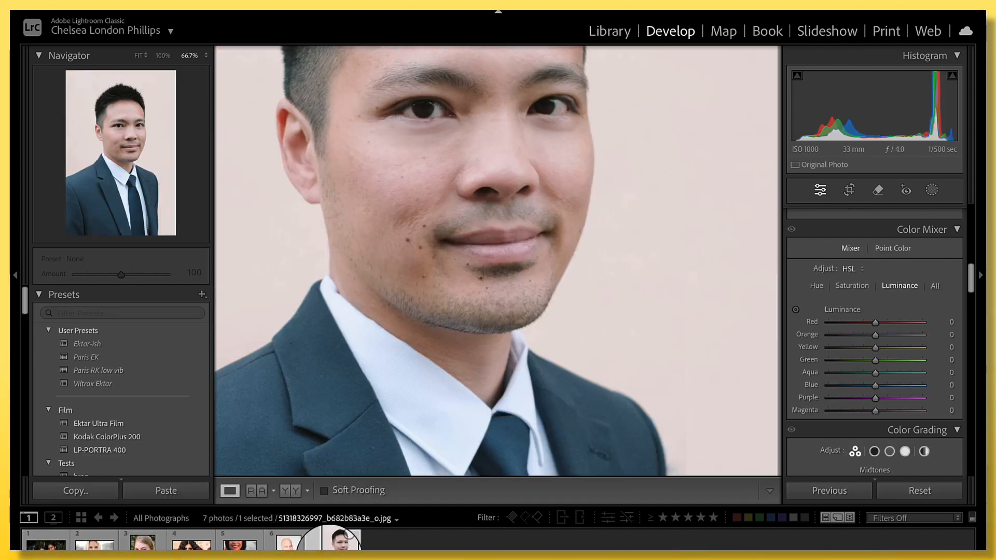
left_click_drag(507, 195, 503, 320)
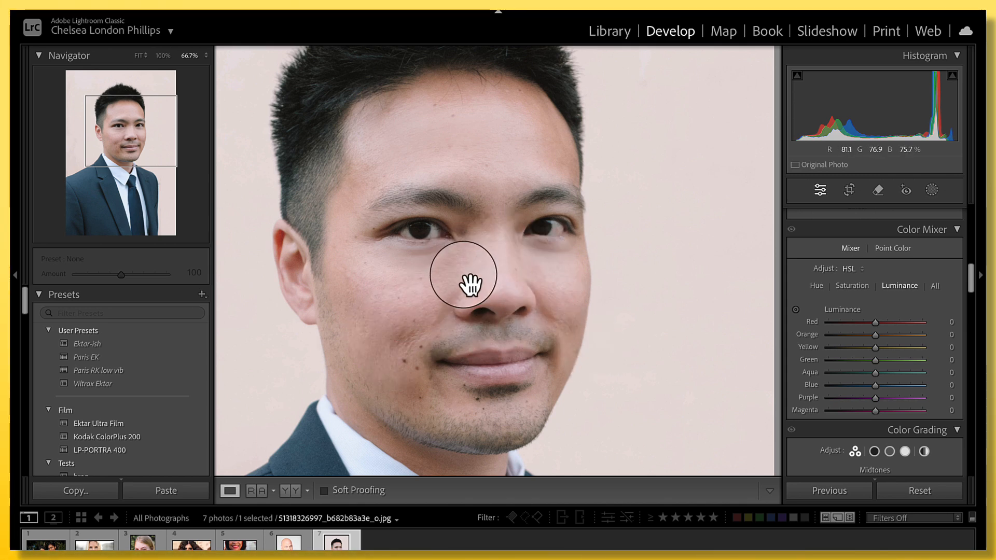
left_click(796, 309)
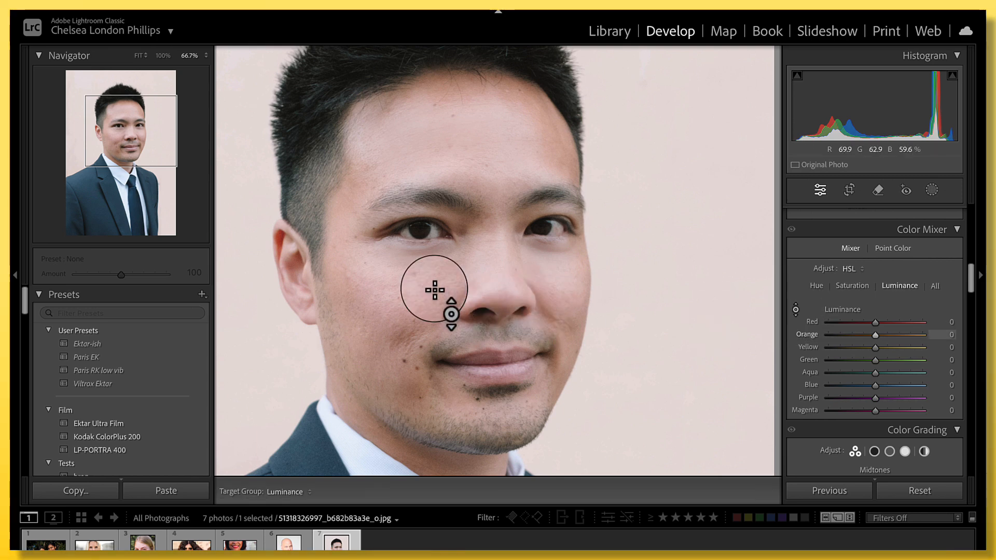
mouse_move(435, 290)
left_mouse_down()
mouse_move(449, 213)
mouse_move(444, 282)
left_mouse_up()
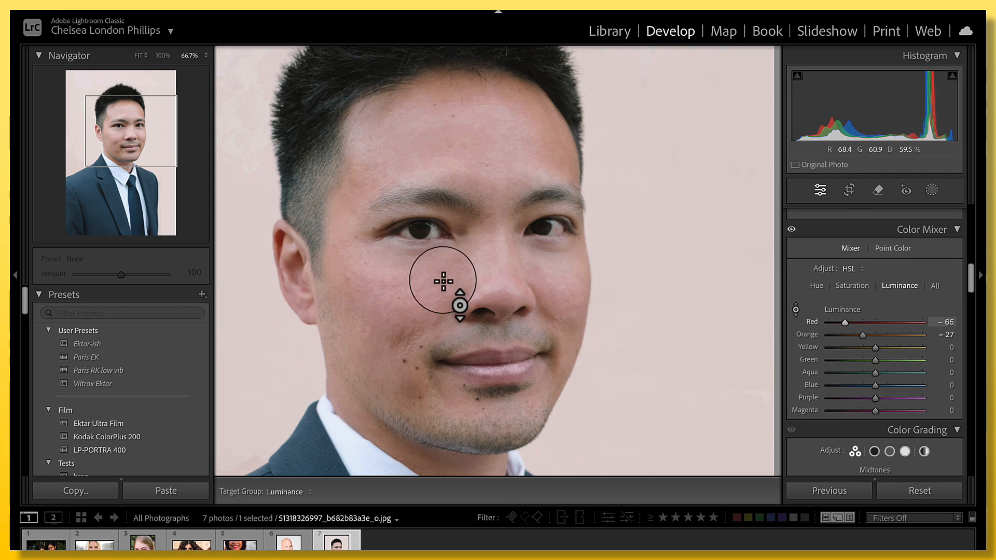
left_click_drag(443, 282, 454, 49)
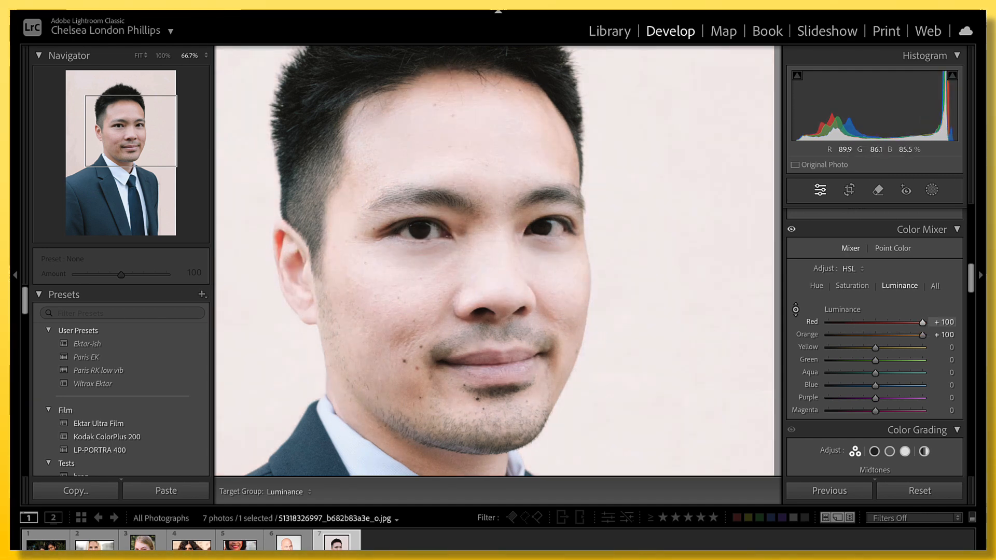
left_click_drag(444, 6, 455, 121)
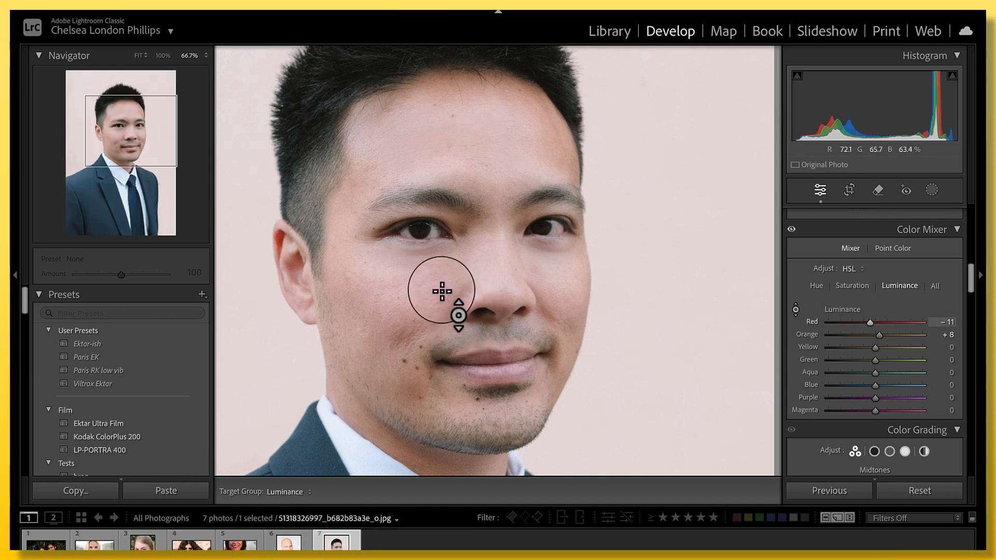
left_click_drag(442, 292, 436, 269)
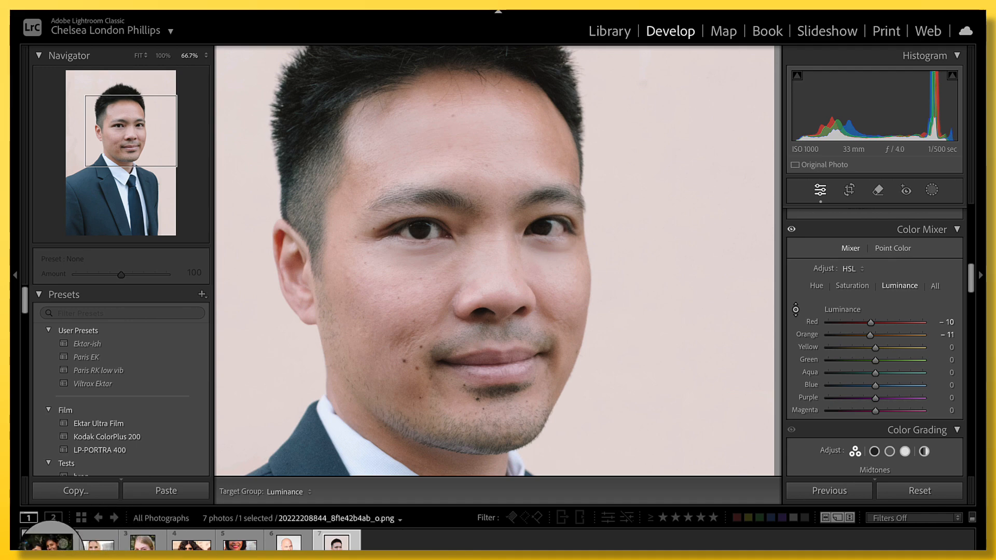
- Open the first photo, the two smiling women, and use targeted luminance adjustment on their cheeks, ending with red at +2 and orange at +17
left_click(45, 542)
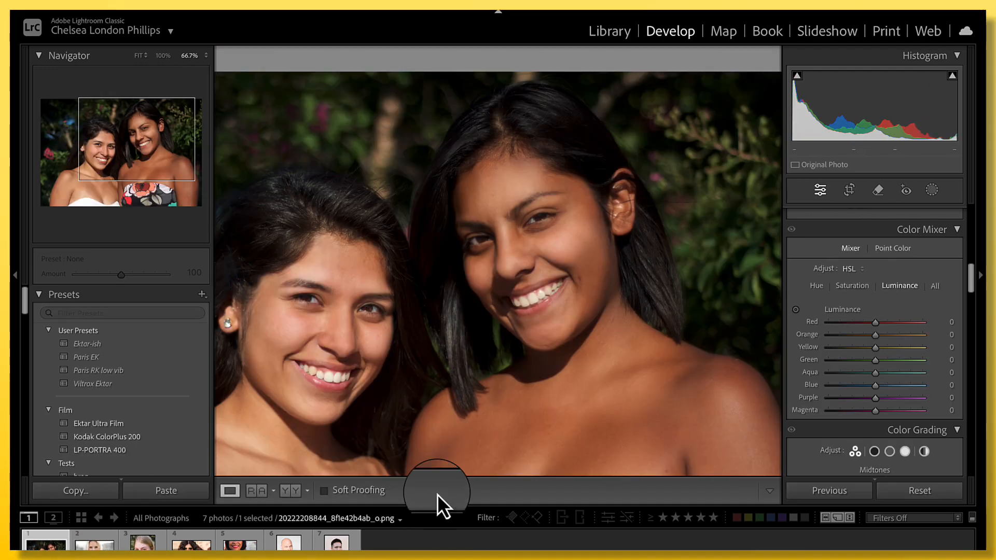
right_click(383, 333)
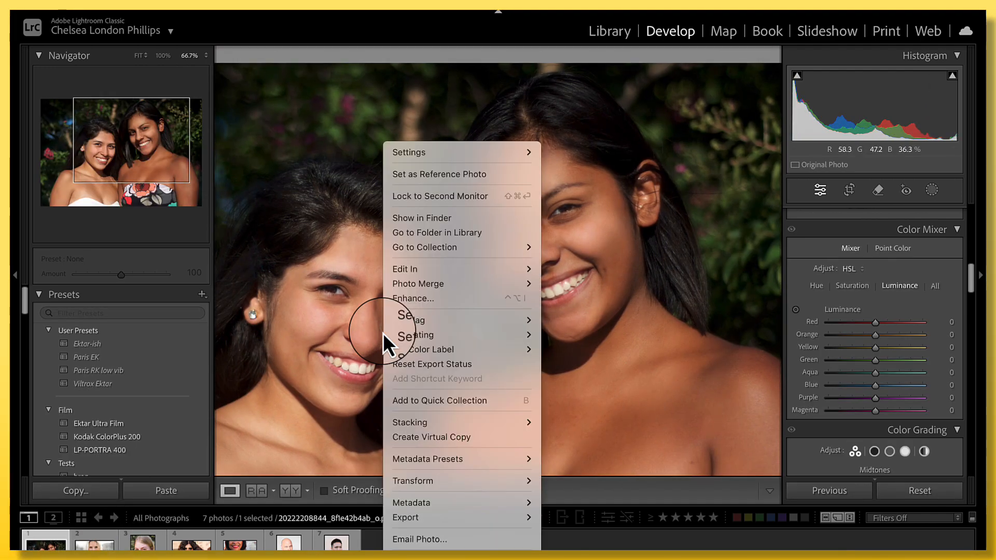
left_click(351, 329)
left_click_drag(371, 320, 394, 306)
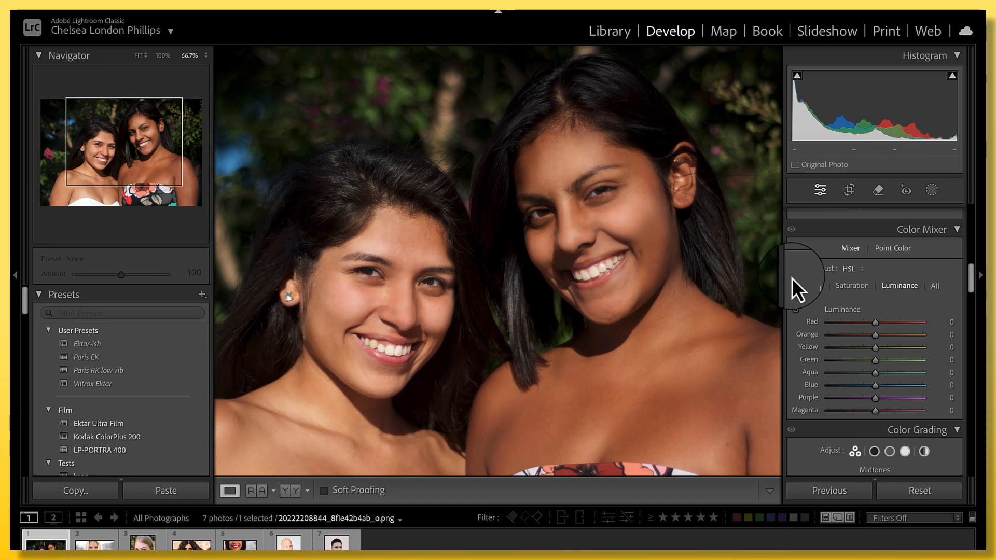
left_click(795, 310)
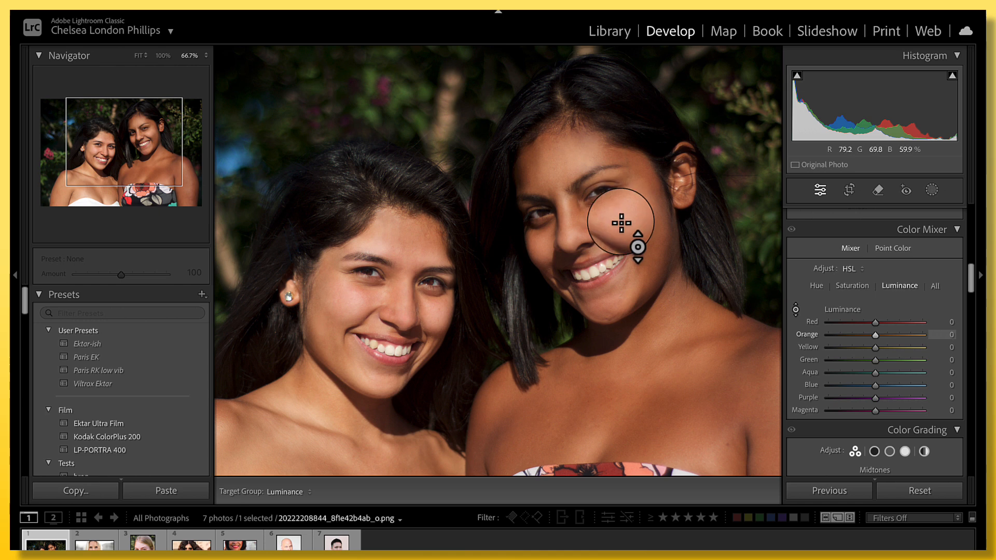
left_click_drag(620, 216, 622, 166)
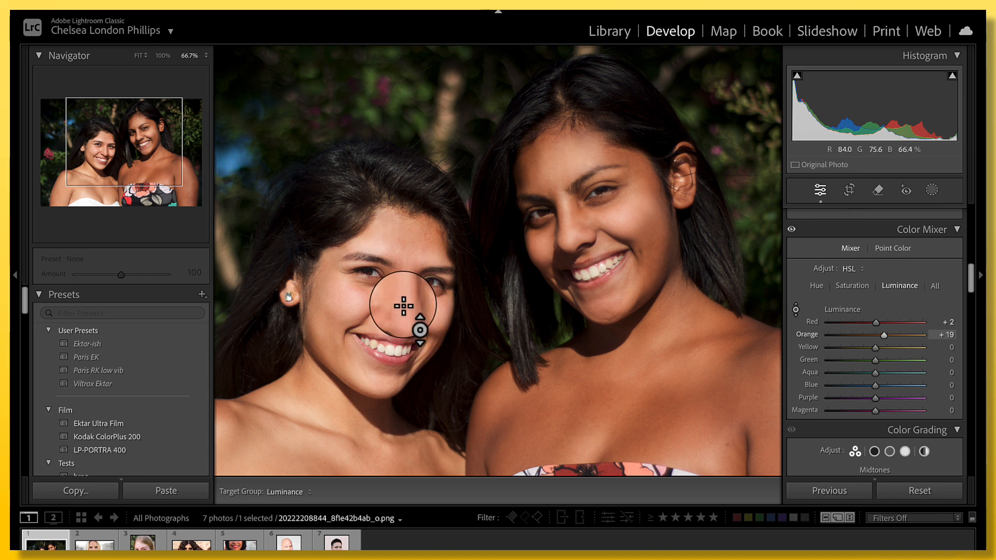
left_click_drag(404, 306, 408, 290)
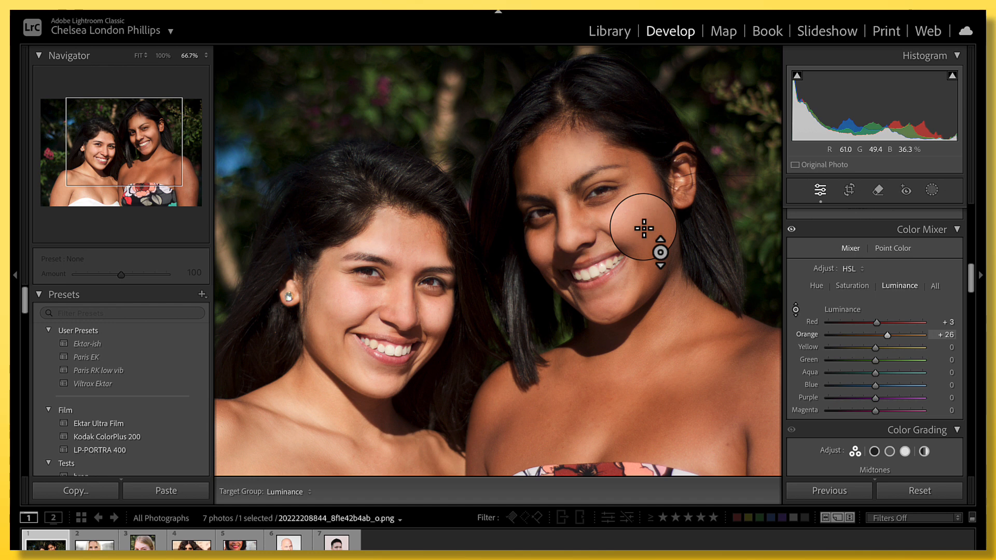
left_click_drag(644, 228, 634, 266)
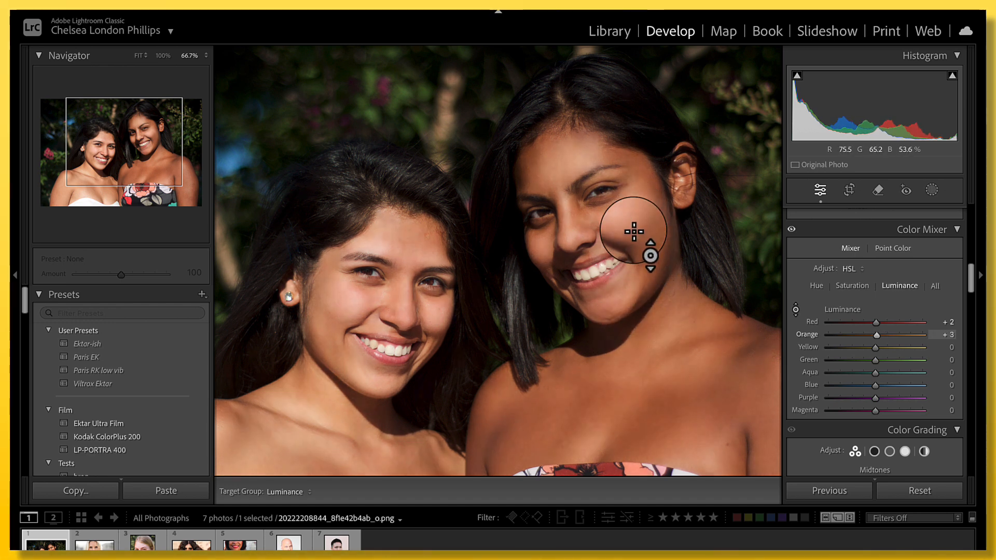
left_click_drag(634, 231, 634, 235)
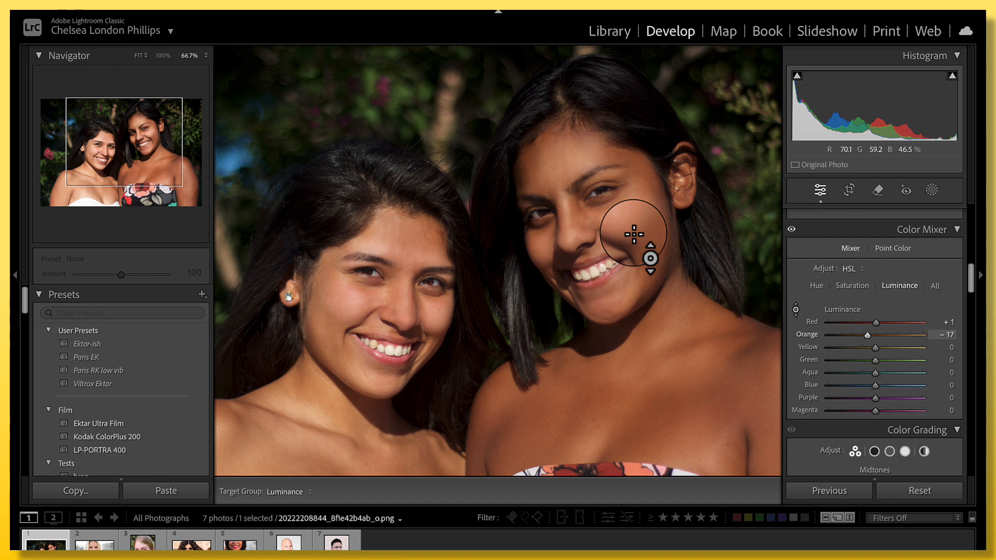
mouse_move(634, 233)
left_mouse_down()
mouse_move(634, 198)
mouse_move(636, 216)
left_mouse_up()
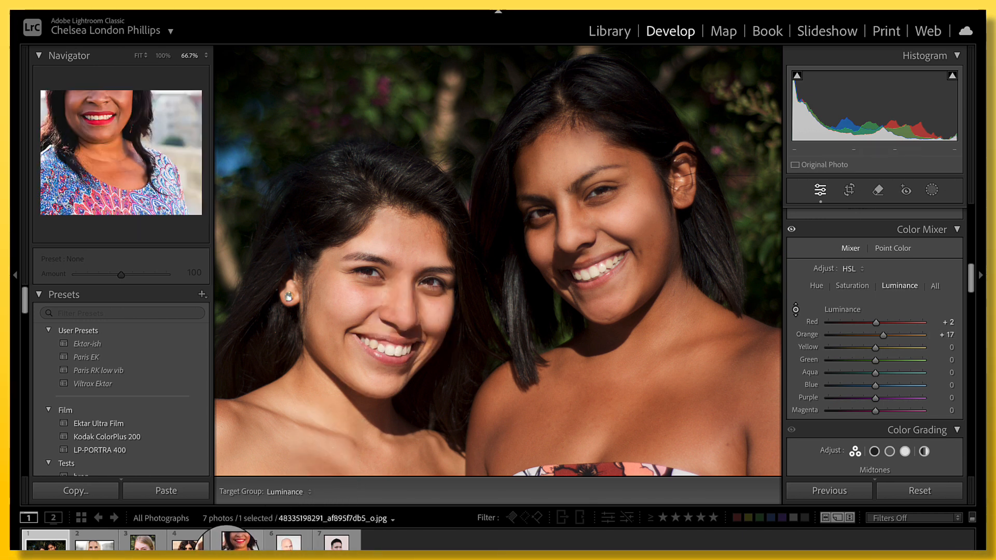
- Open the second photo and use targeted luminance adjustment to set red -3 and orange -21 on the cheek, and yellow +34 and green +14 on the eye
left_click(94, 542)
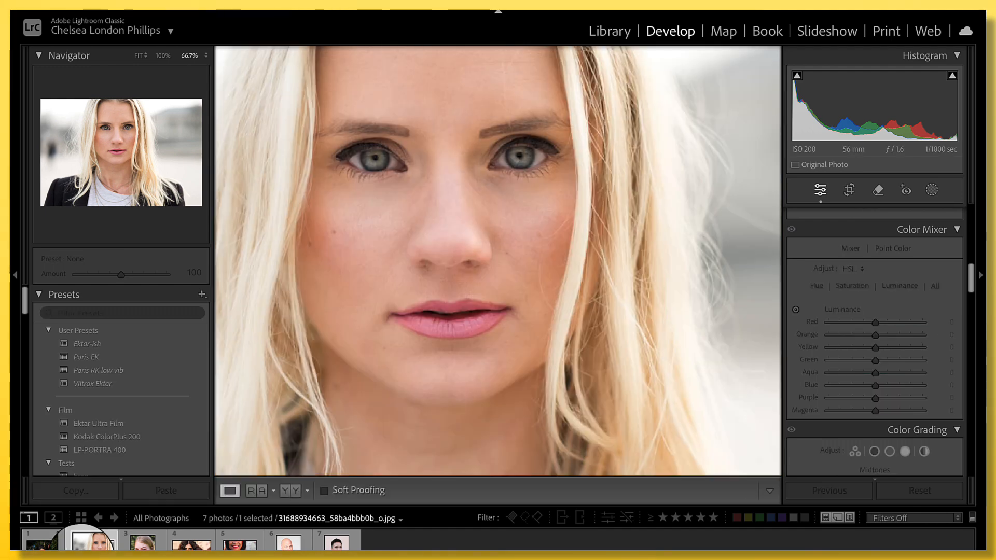
left_click_drag(428, 207, 471, 248)
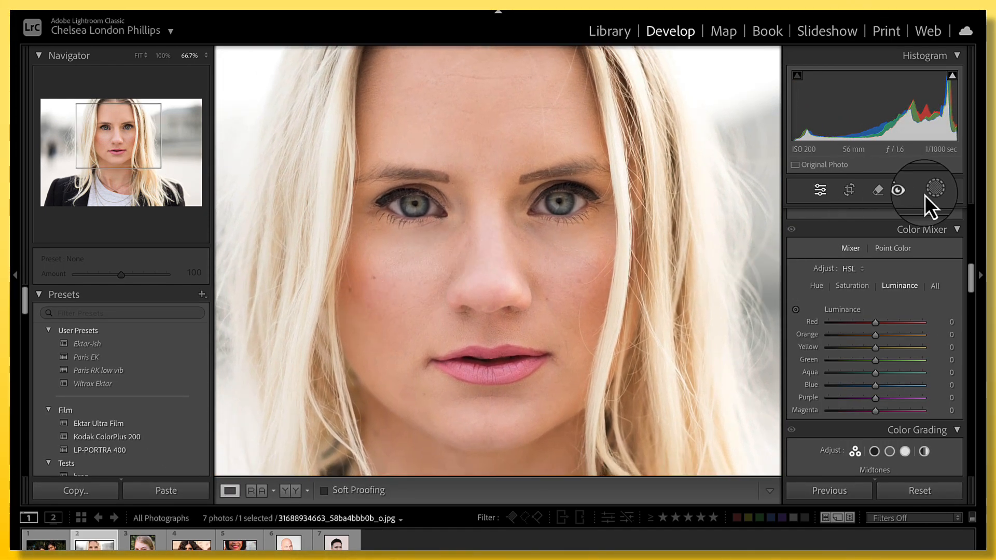
left_click(795, 310)
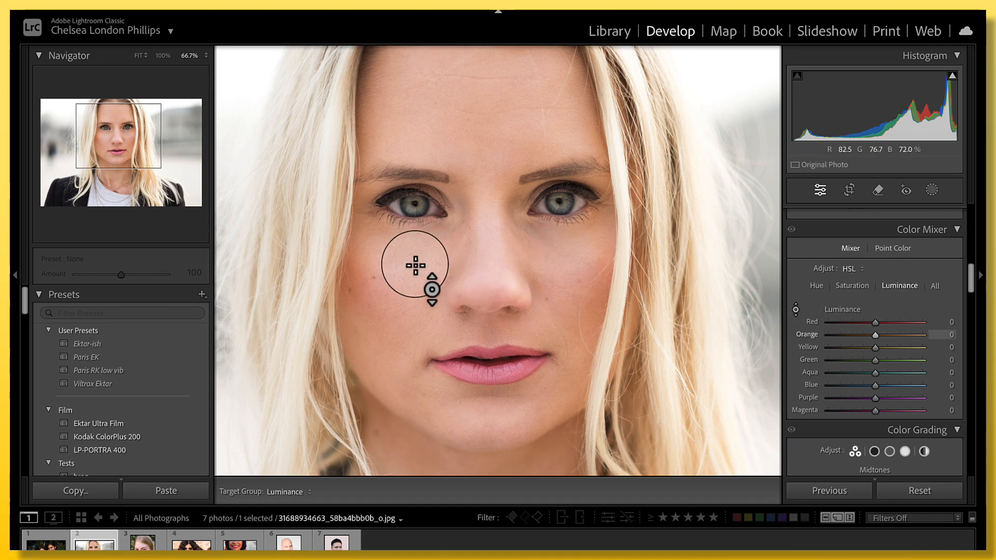
left_click_drag(413, 267, 418, 212)
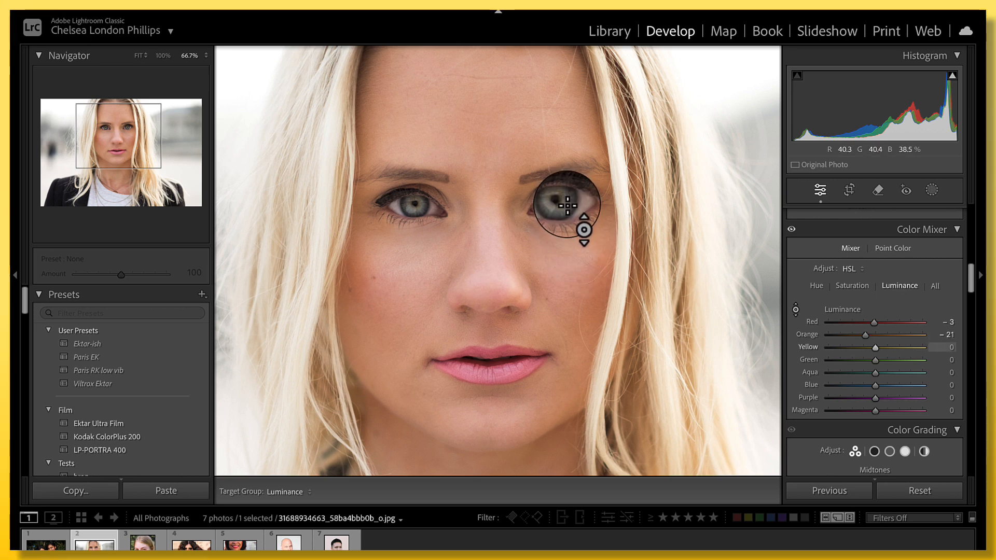
left_click_drag(568, 206, 566, 128)
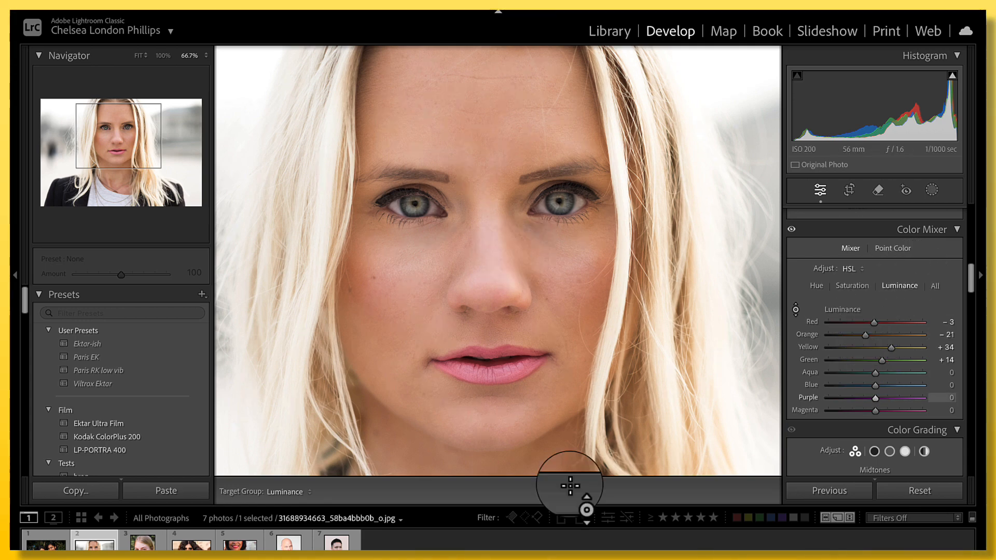
- Open the fifth photo, the woman in the patterned top, and use targeted luminance adjustment on her skin, ending with red at +28 and orange at +19
left_click(257, 542)
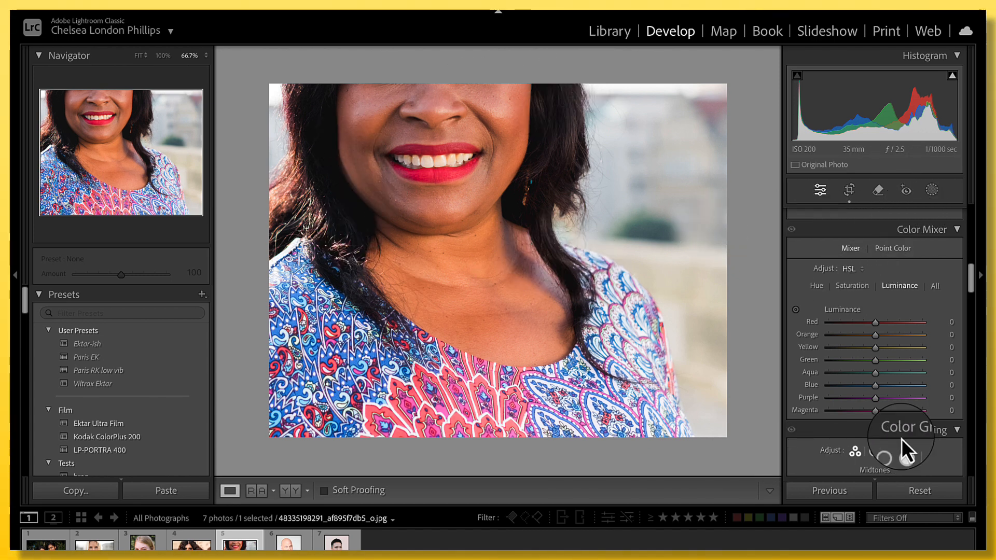
left_click(794, 310)
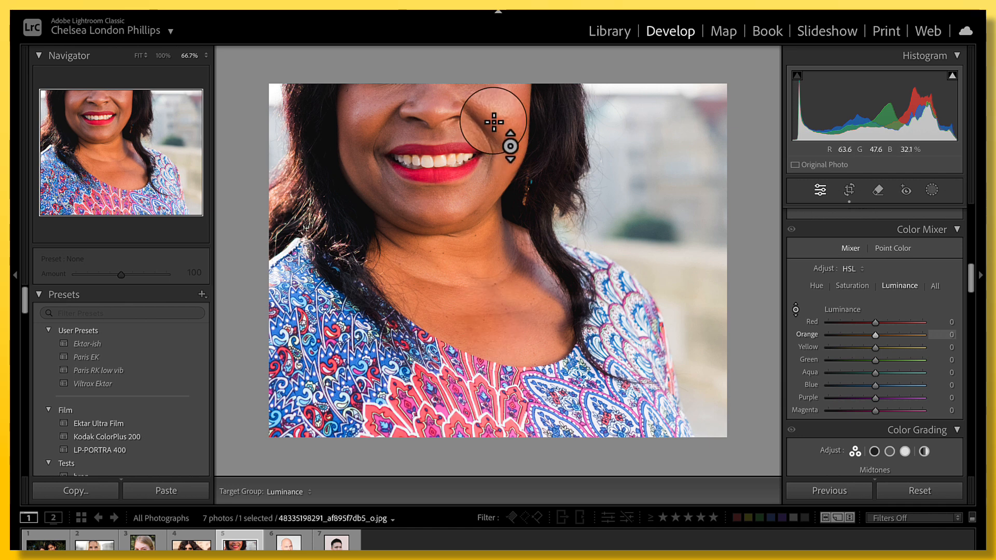
left_click_drag(512, 126, 513, 86)
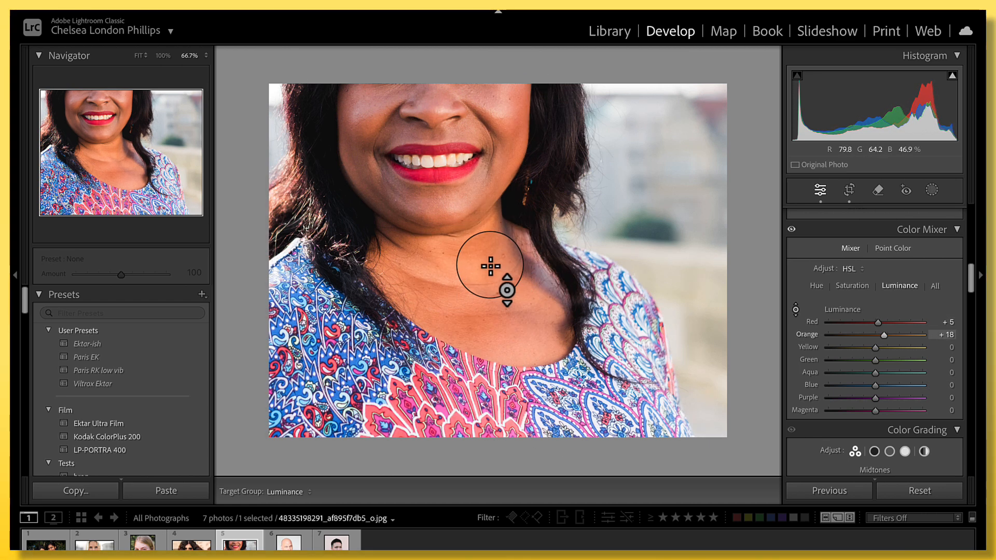
left_click_drag(491, 256, 485, 185)
left_click_drag(472, 87, 473, 62)
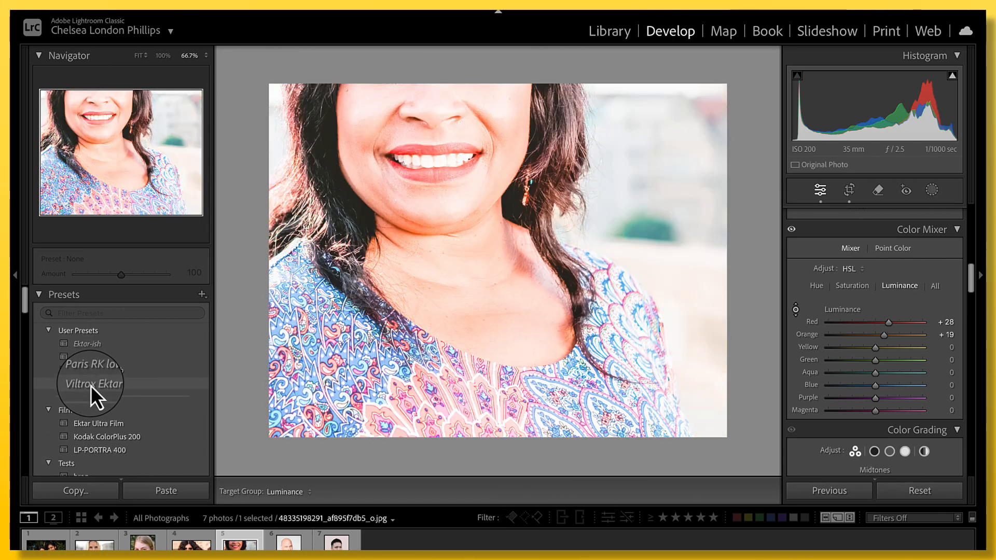
- Try the Viltrox Ektar preset and use targeted luminance adjustment on the woman's neck to set red to +20 and orange to -26
left_click(91, 385)
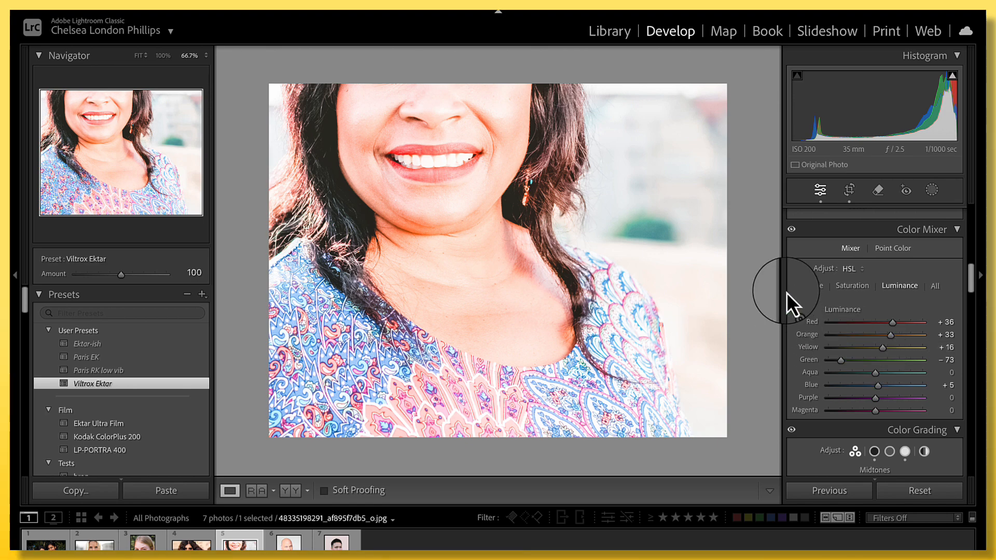
left_click(795, 310)
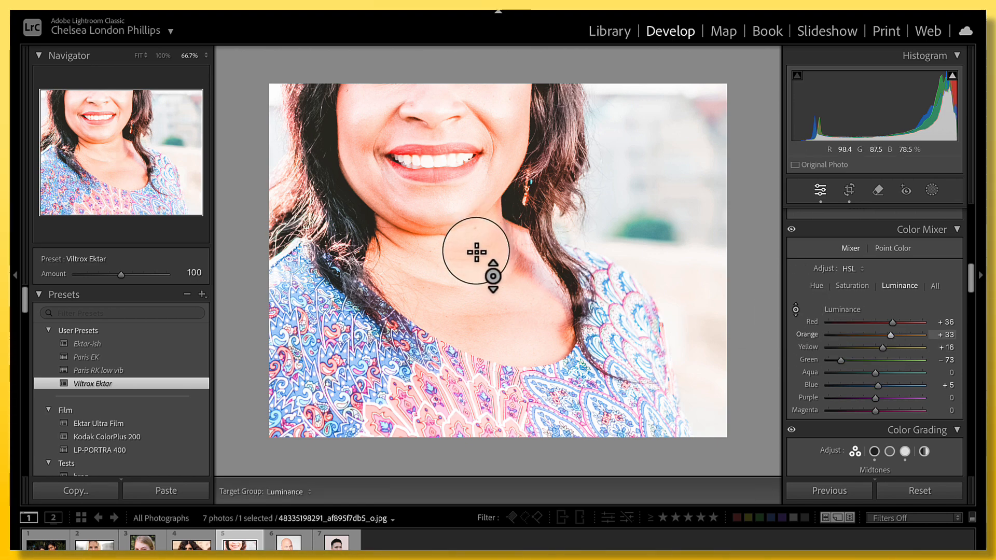
left_click_drag(476, 252, 475, 283)
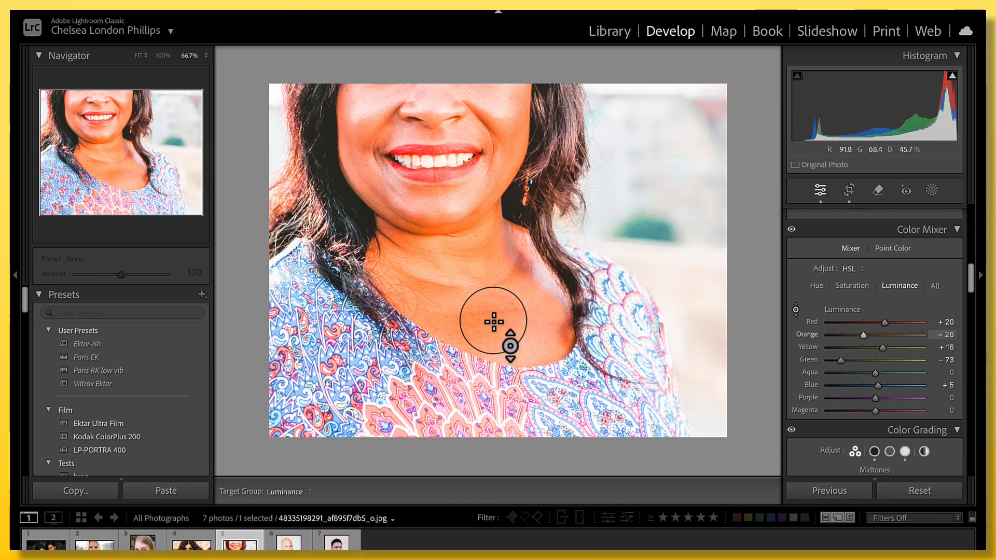
- Apply the Kodak ColorPlus 200 preset, then use targeted luminance adjustment to set red -1 and orange -43 on the chest and darken the cheek further
left_click(95, 441)
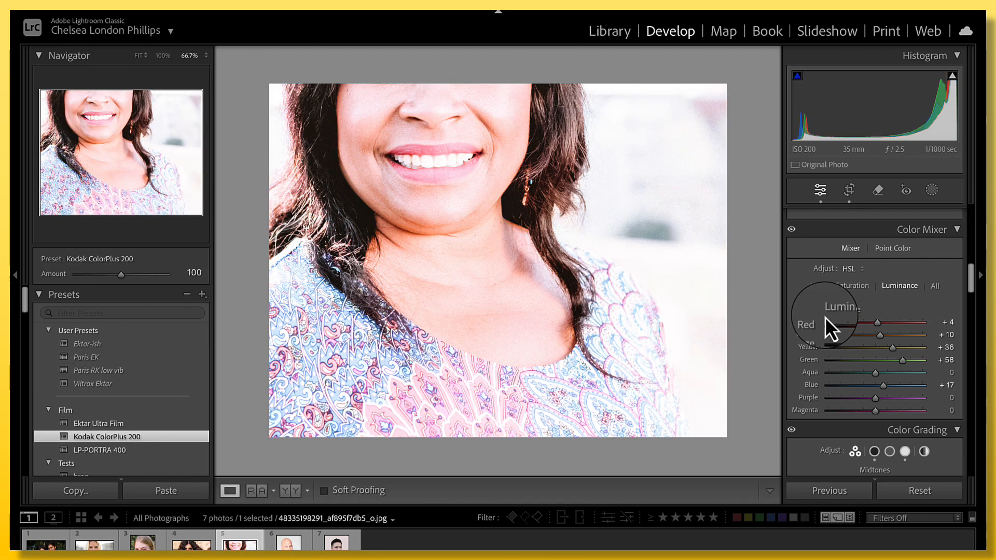
left_click(795, 309)
left_click_drag(489, 278, 490, 290)
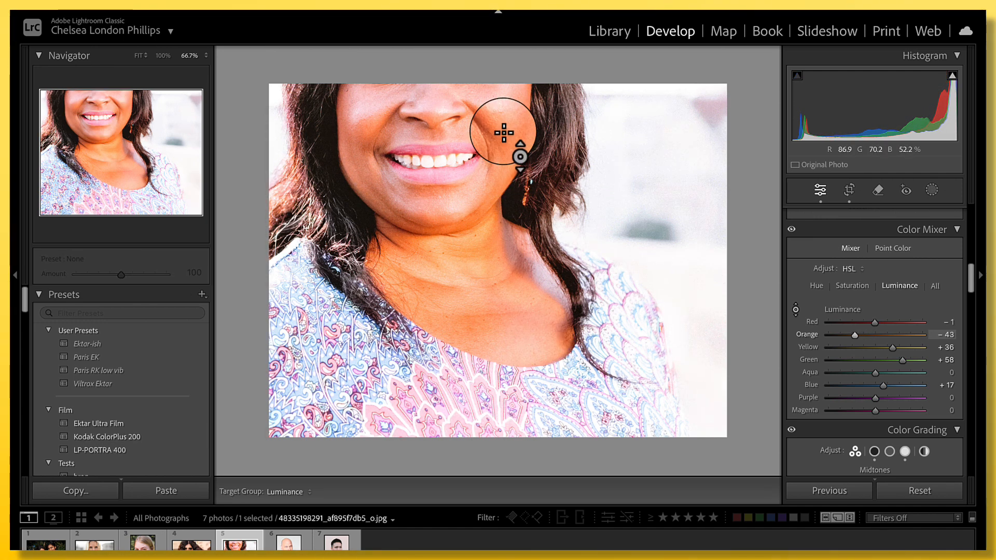
left_click_drag(494, 111, 495, 114)
- Use targeted hue adjustment on the woman's neck to set the red hue to -8 and the orange hue to +45
left_click(820, 290)
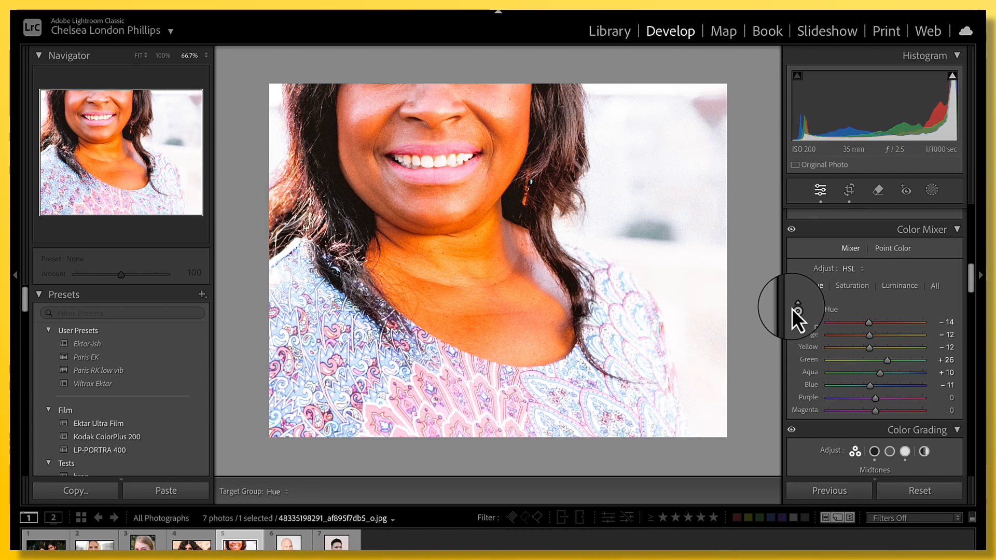
left_click(890, 288)
left_click(819, 287)
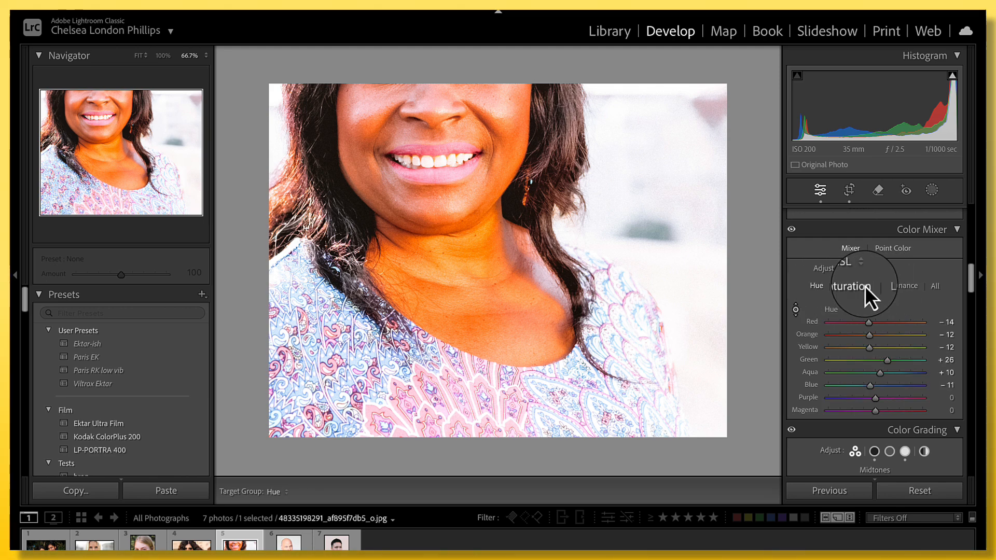
left_click(795, 309)
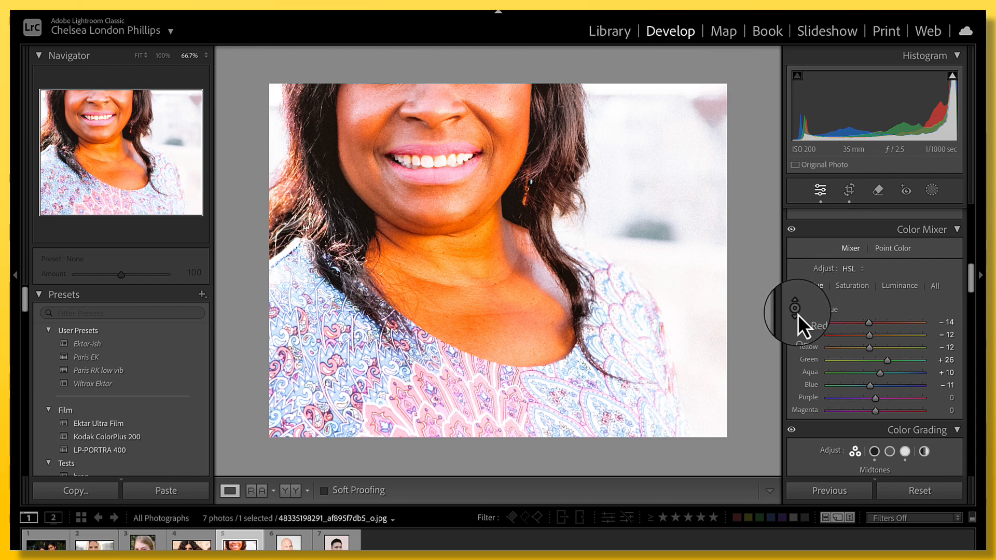
left_click(796, 310)
left_click_drag(485, 265, 482, 267)
left_click_drag(482, 266, 476, 134)
left_click(795, 309)
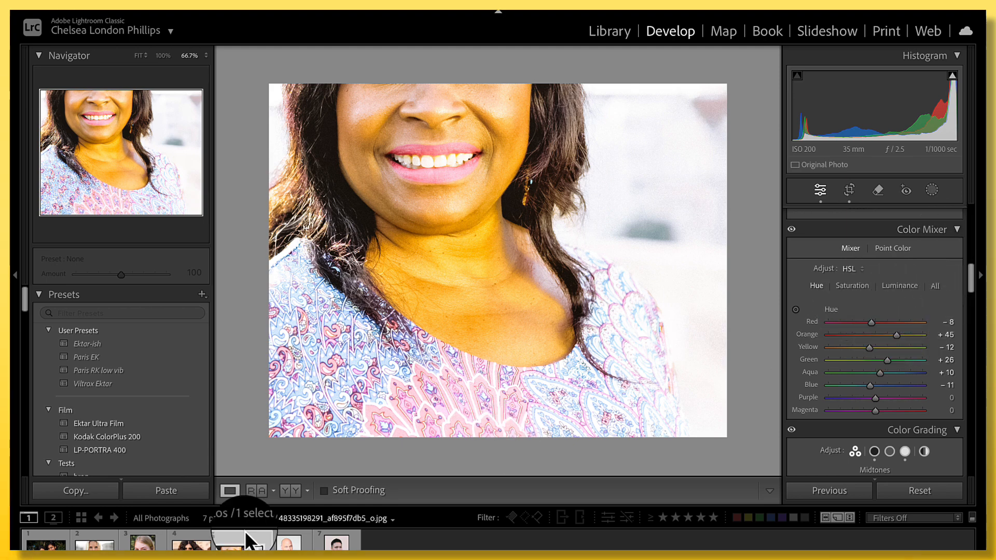
- Open the sixth photo, the bald man, and use targeted luminance adjustment on his cheek, ending with red at -1 and orange at -17
left_click(288, 542)
left_click_drag(632, 356, 622, 471)
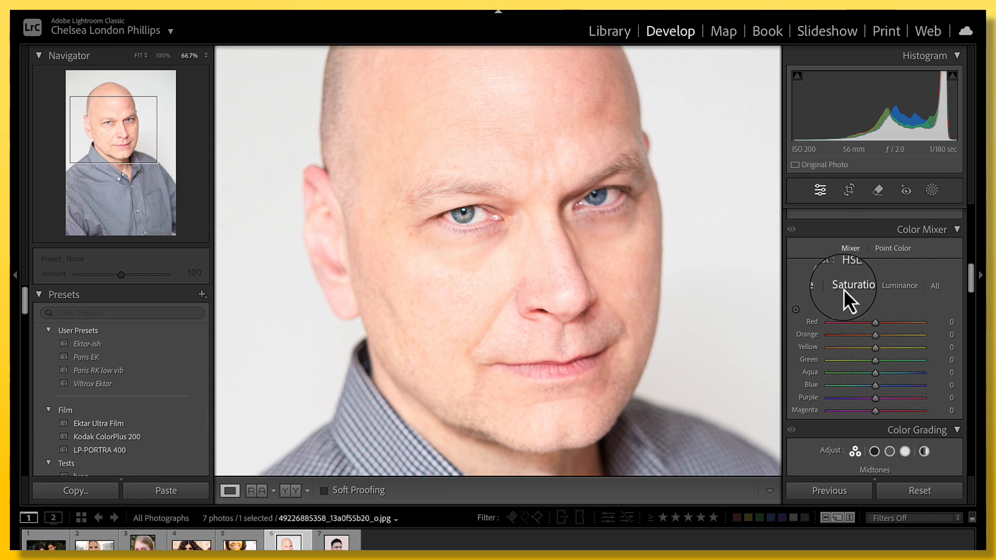
left_click(891, 289)
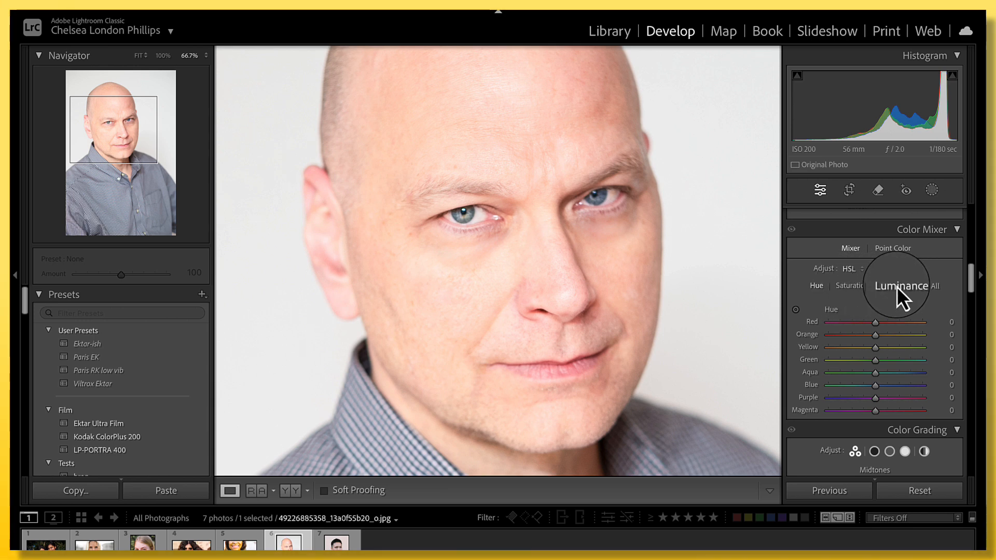
left_click(795, 309)
mouse_move(620, 265)
left_mouse_down()
mouse_move(611, 213)
mouse_move(620, 265)
left_mouse_up()
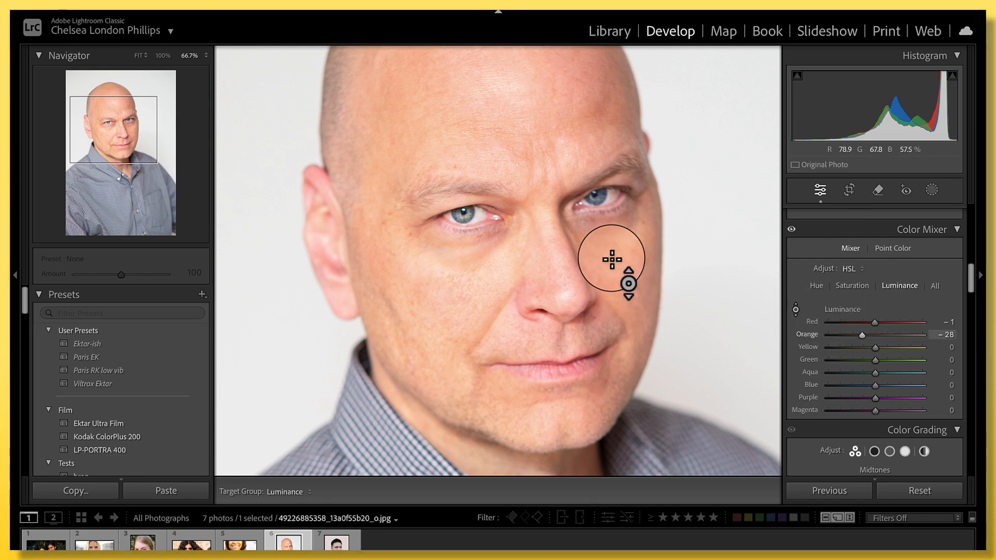
left_click_drag(612, 259, 612, 243)
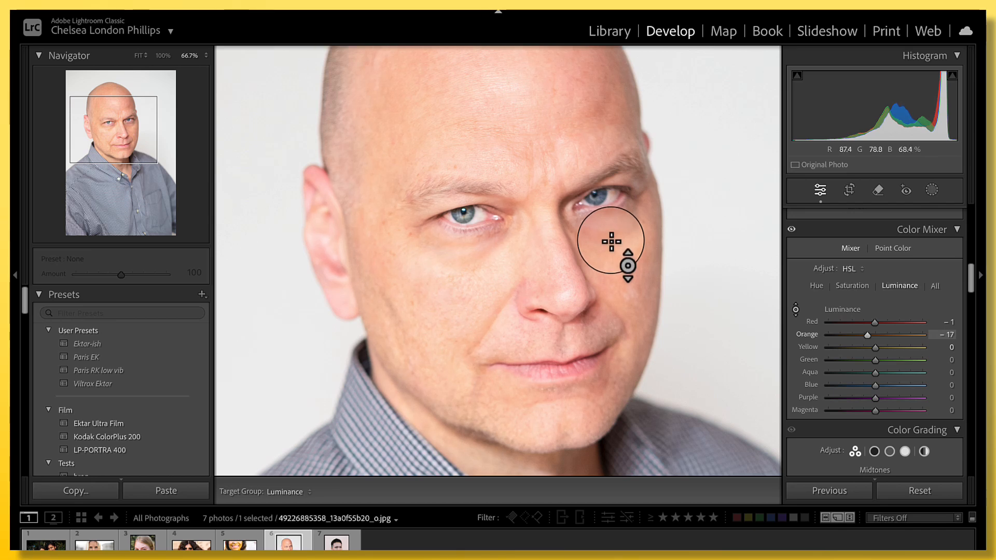